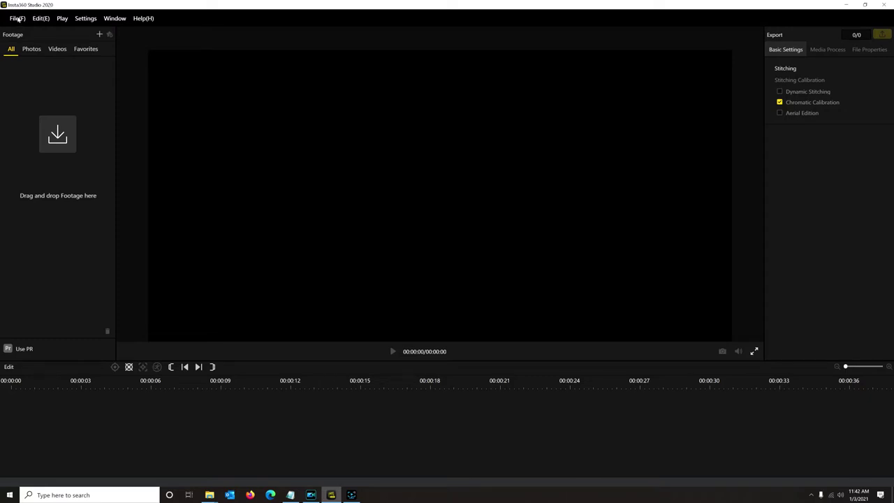
Step: Open VID_20201228_130648_00_003 from the 12 28 2020 folder, pause its playback and switch it to FreeCapture
click(17, 19)
click(39, 34)
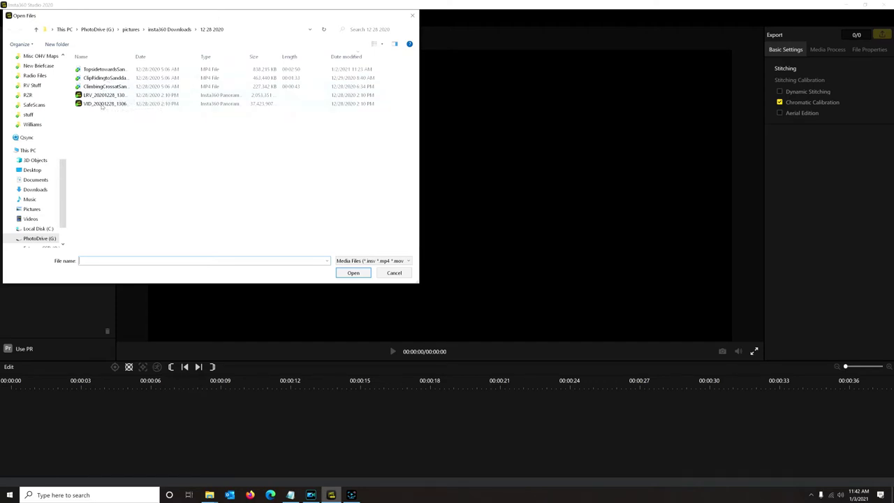
click(102, 103)
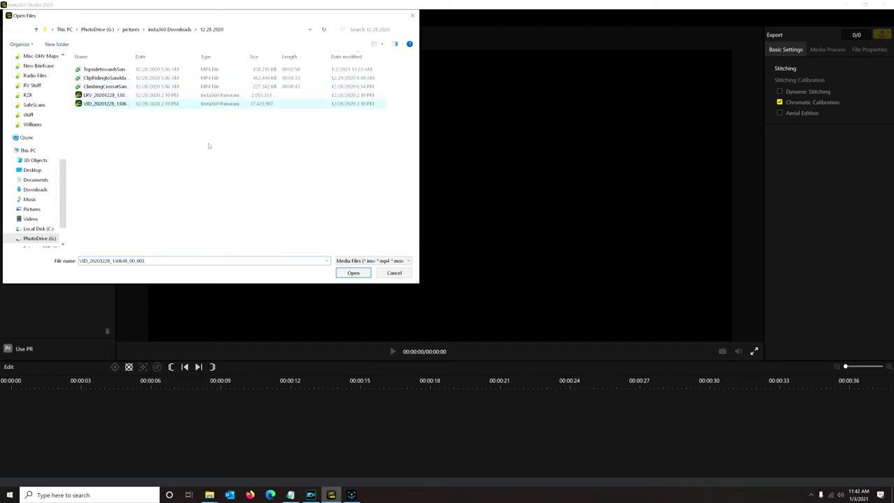
click(352, 272)
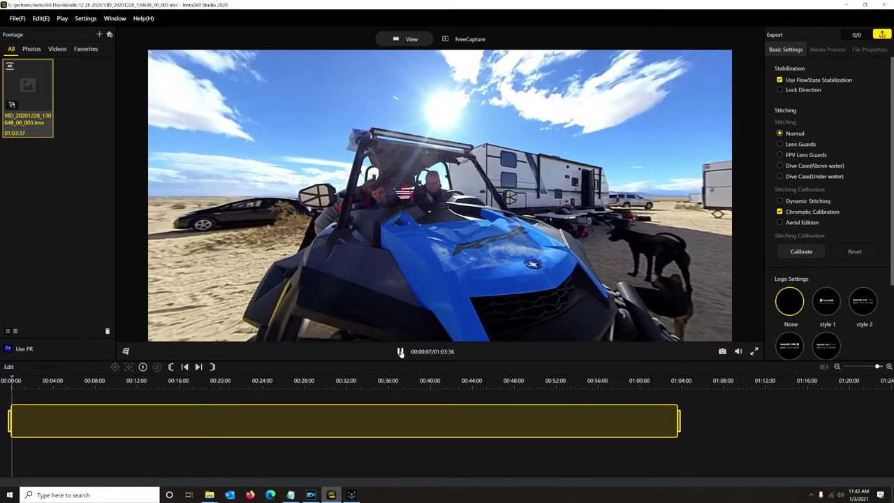
click(400, 352)
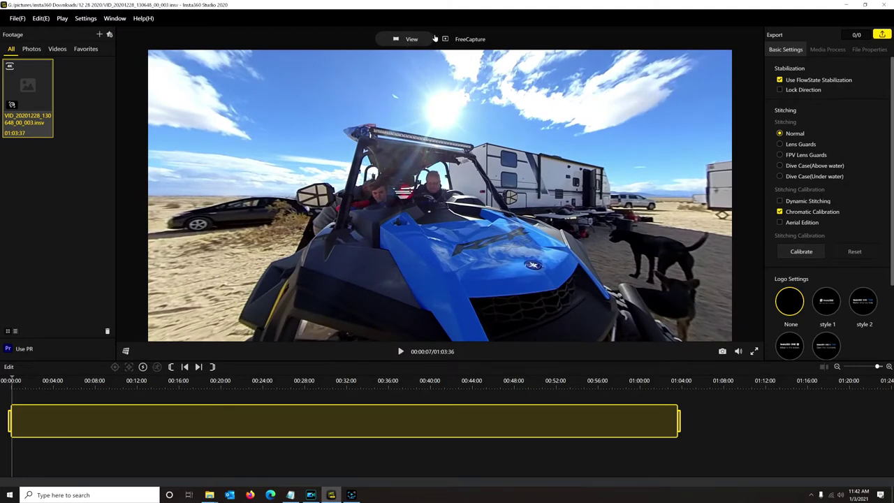
click(466, 40)
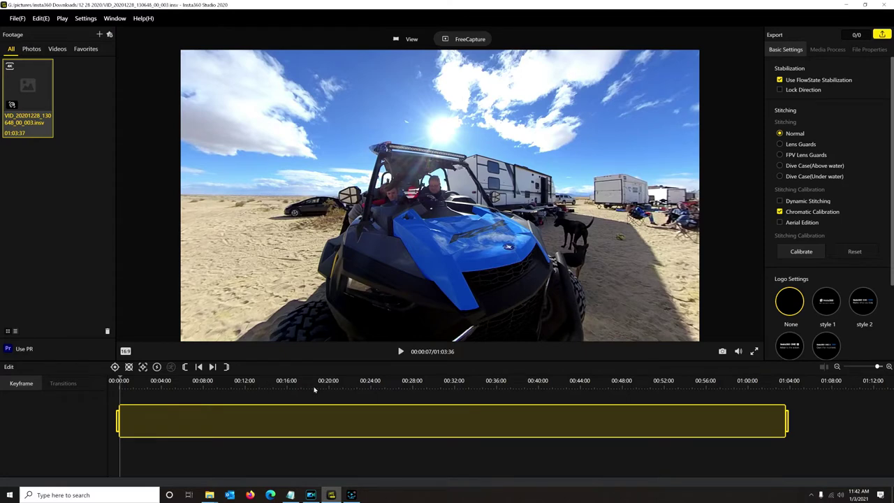
Step: Scrub through the footage and trim the clip's start to about 00:30:48
click(441, 384)
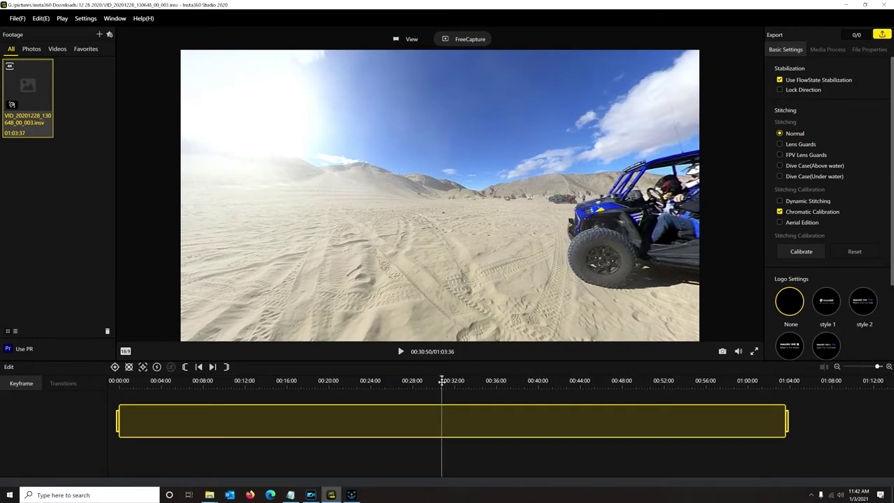
drag(442, 380, 517, 381)
key(Right)
key(Right)
key(Right)
key(Right)
key(Right)
key(Right)
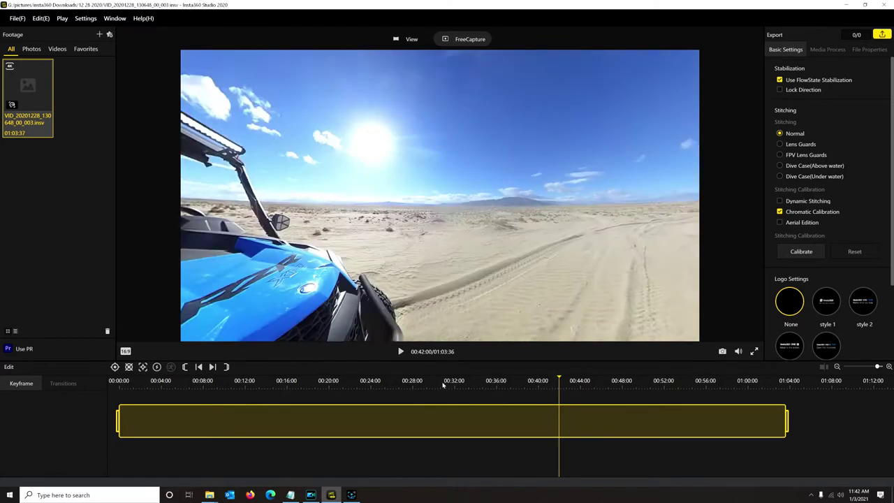
click(441, 389)
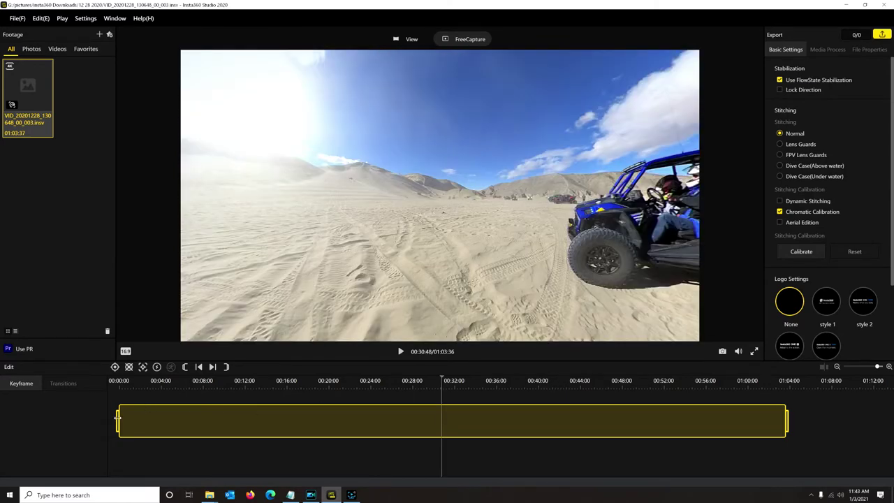
drag(118, 413, 444, 413)
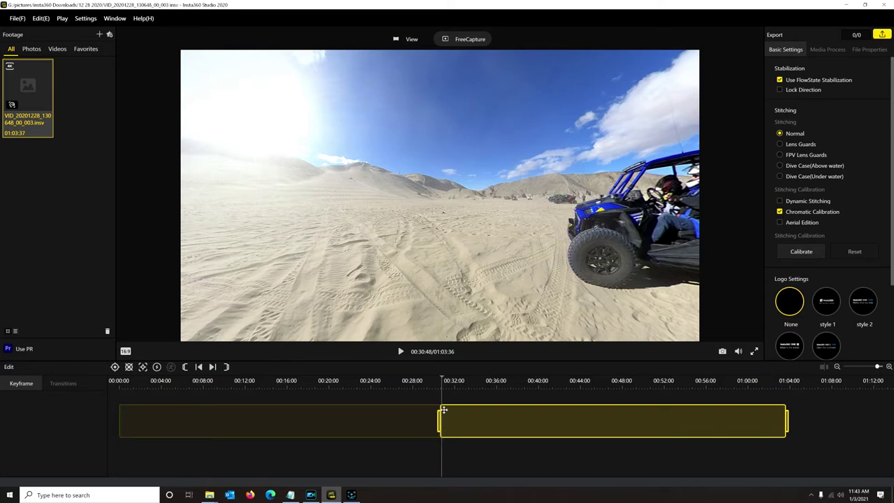
Step: Trim the clip's end to about 00:33:40, fine-tuning the cut on a magnified timeline
click(485, 389)
click(471, 389)
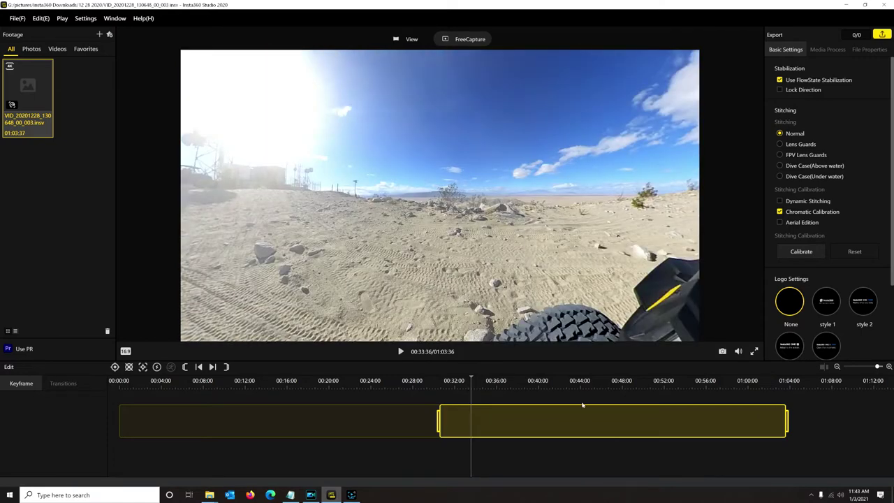
drag(787, 422, 468, 423)
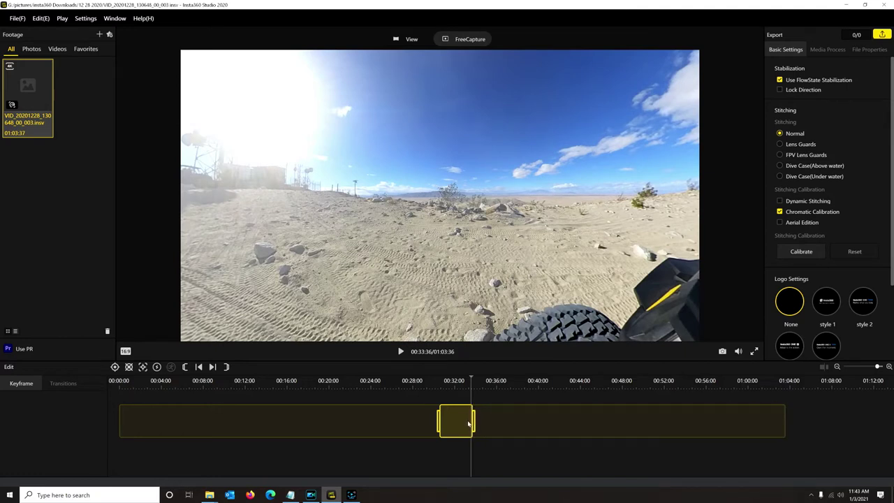
click(837, 368)
click(837, 368)
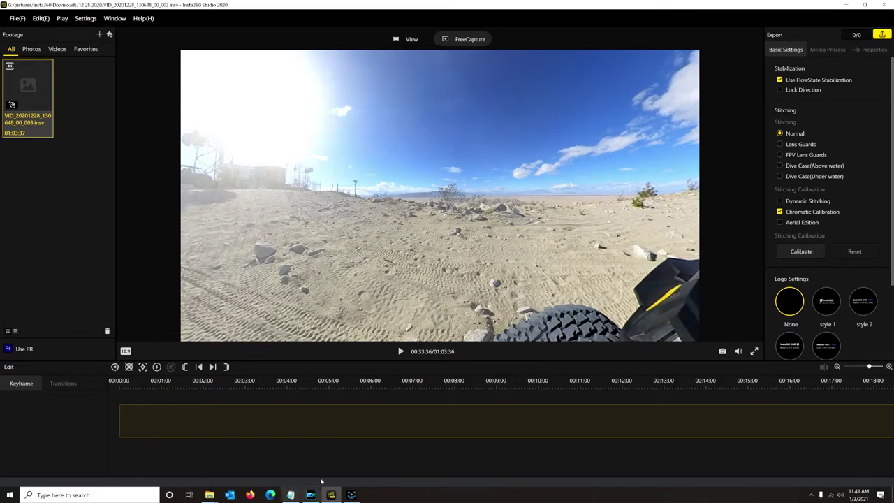
drag(338, 476, 622, 473)
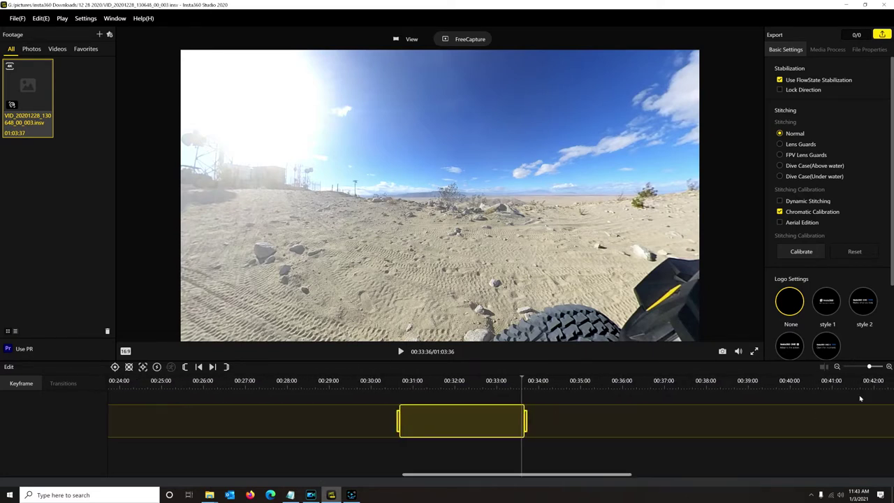
click(837, 368)
mouse_move(292, 483)
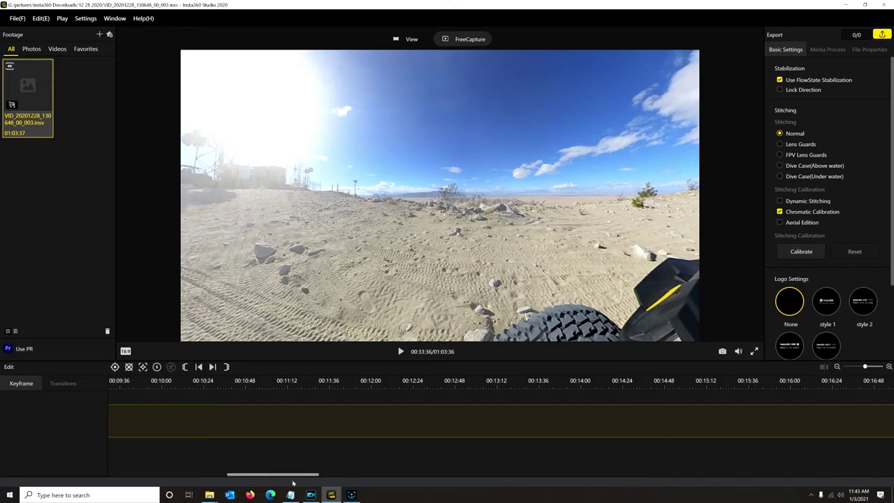
drag(295, 476, 538, 496)
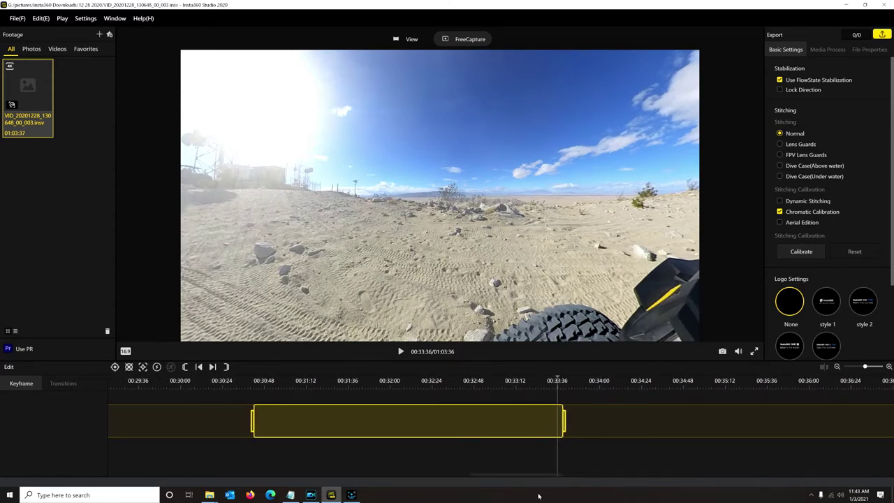
click(559, 387)
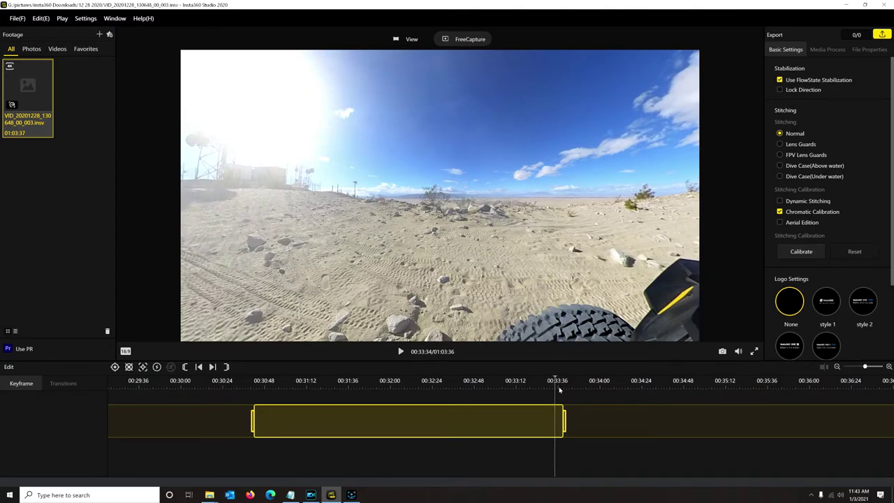
drag(560, 388, 561, 387)
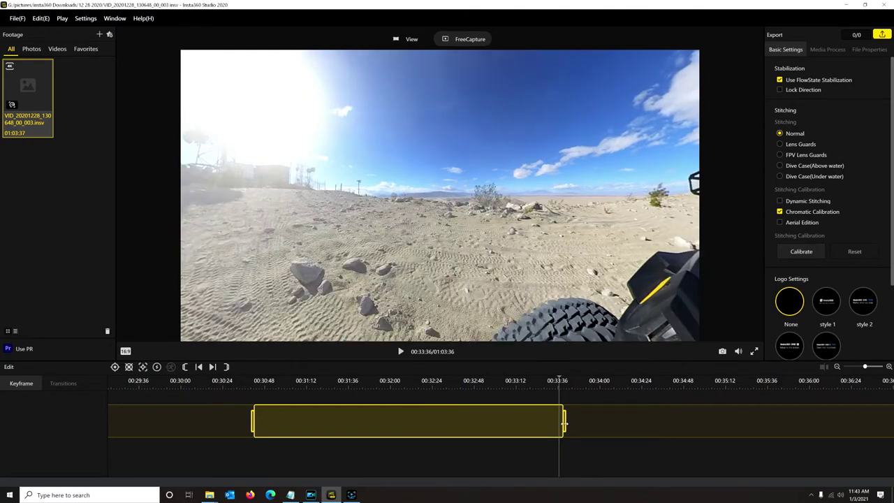
drag(566, 423, 572, 425)
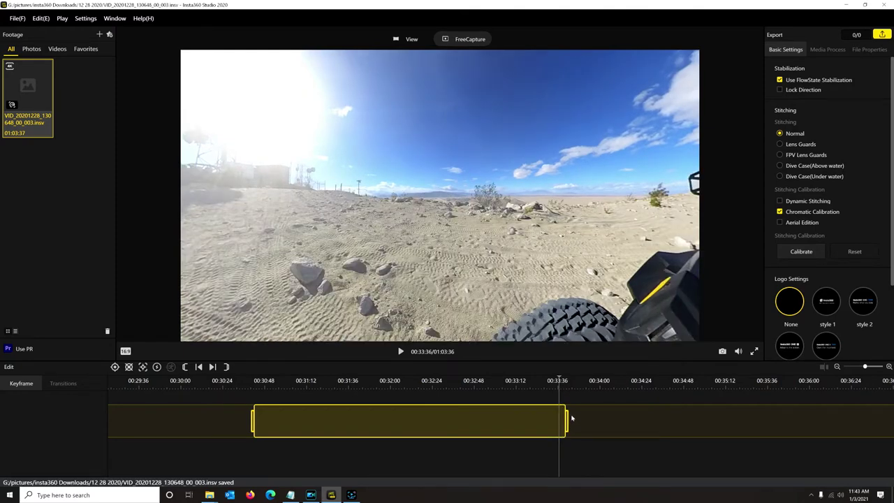
Step: Preview the opening of the trimmed clip and move its trim start slightly past 00:30:42
drag(559, 388, 318, 393)
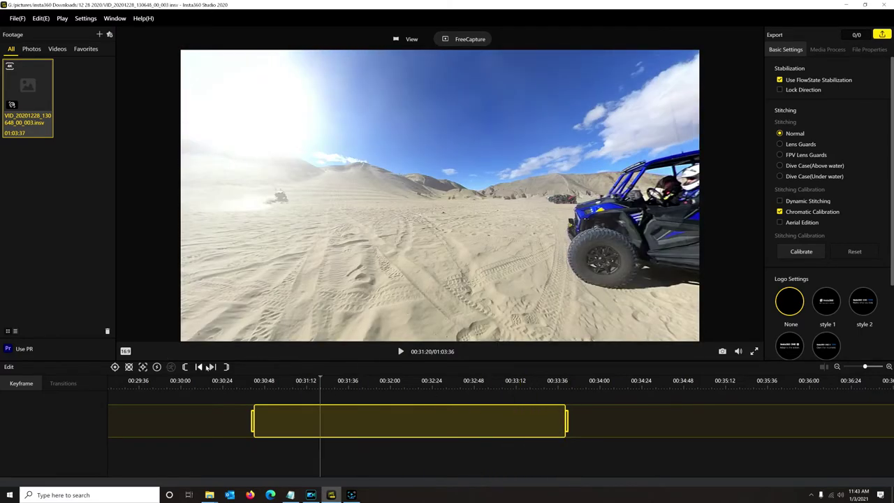
click(199, 367)
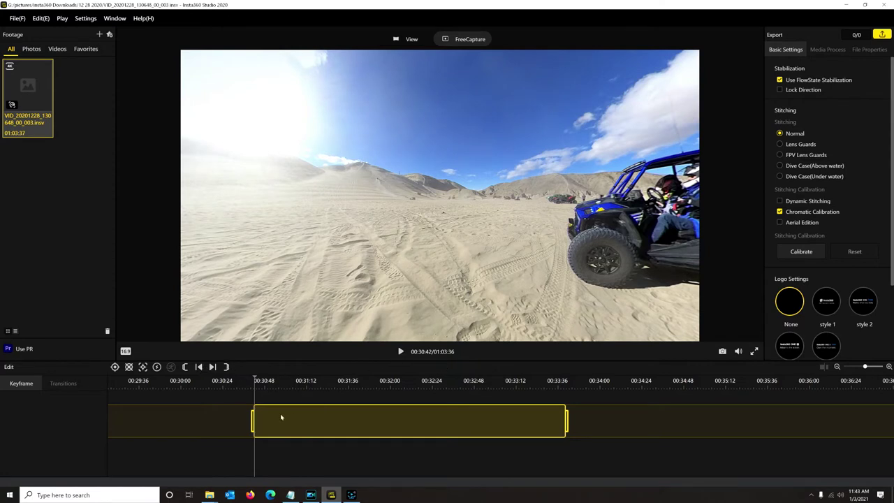
click(401, 351)
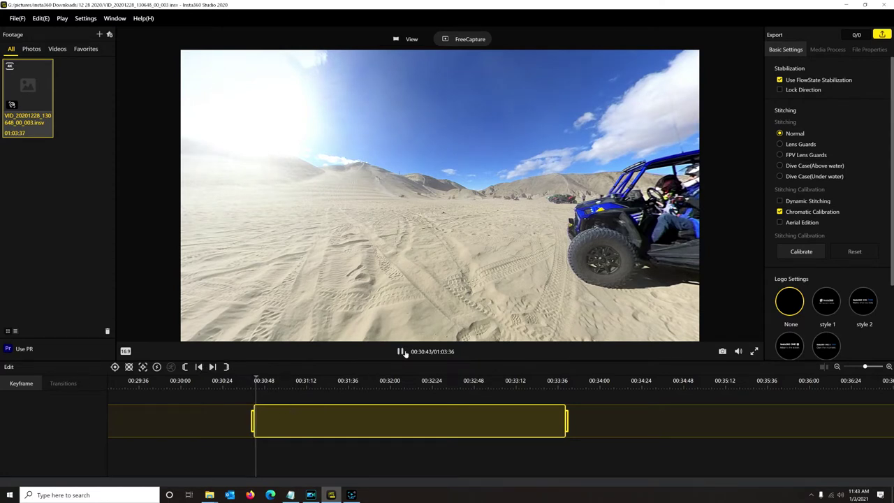
click(401, 351)
drag(254, 420, 261, 421)
Step: Scrub forward to where the neighbouring vehicle has left the shot and trim the clip's start to about 00:32:13
click(263, 389)
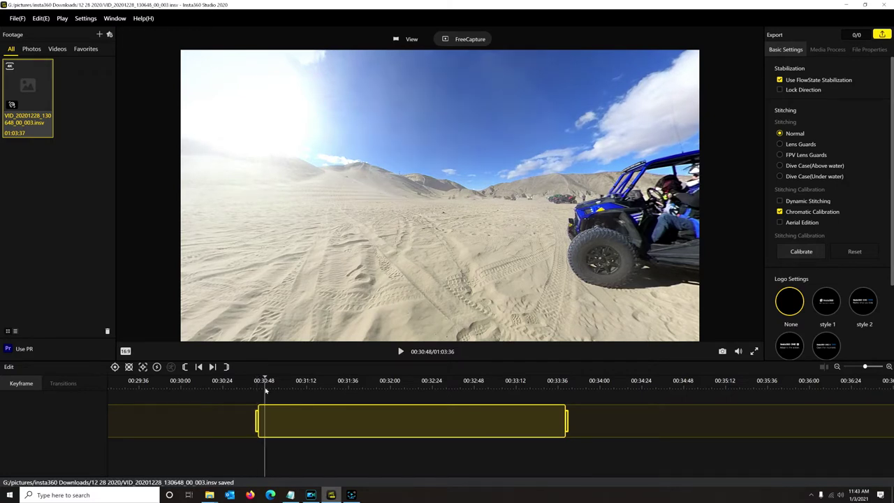
click(273, 390)
click(283, 390)
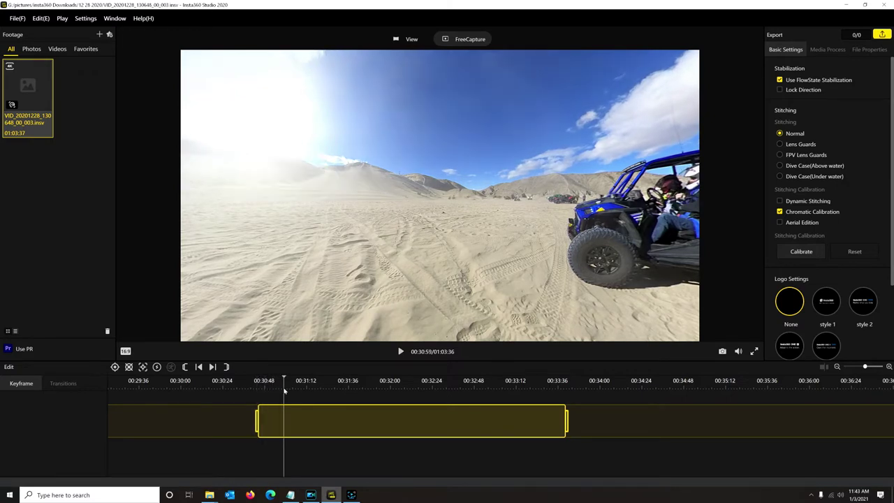
click(303, 388)
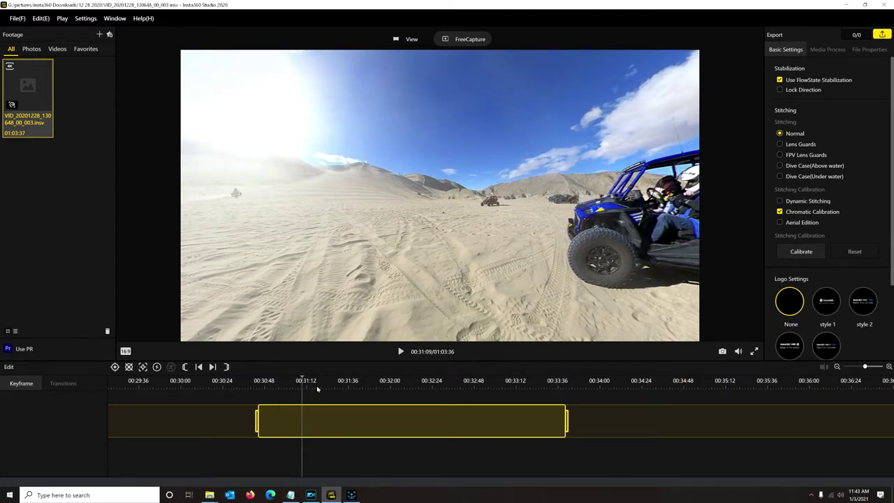
click(316, 389)
click(335, 389)
click(351, 389)
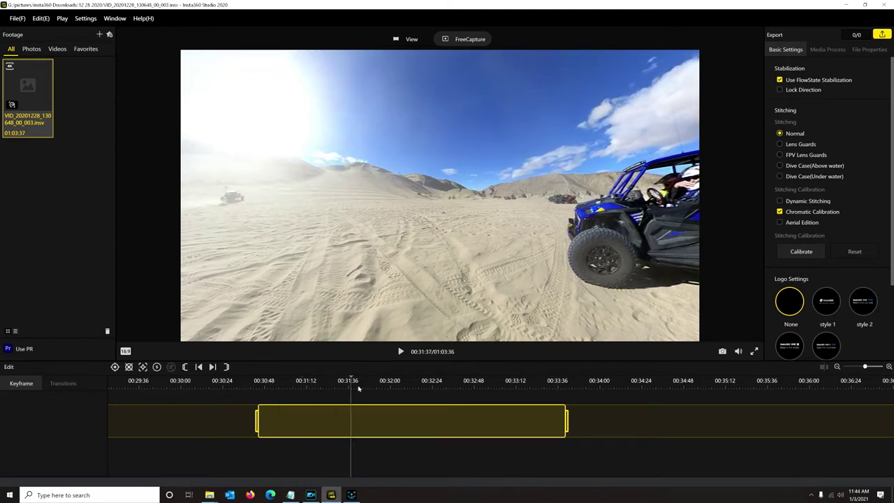
click(374, 389)
click(391, 389)
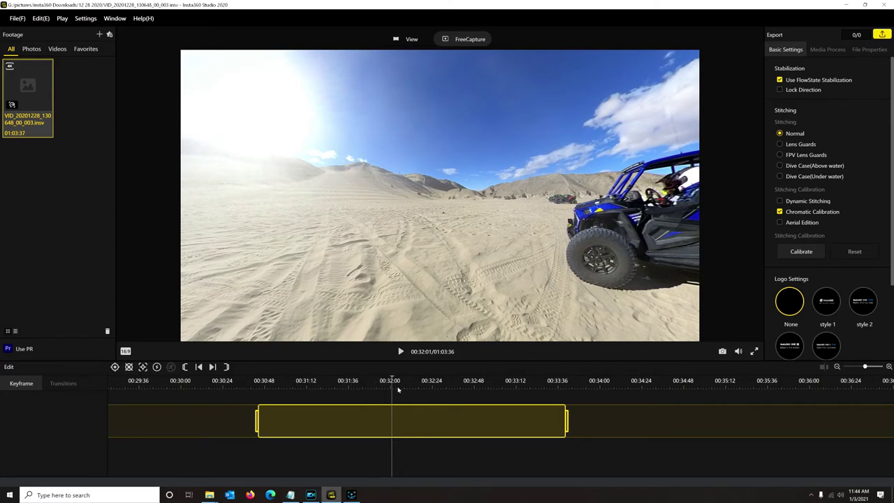
click(410, 389)
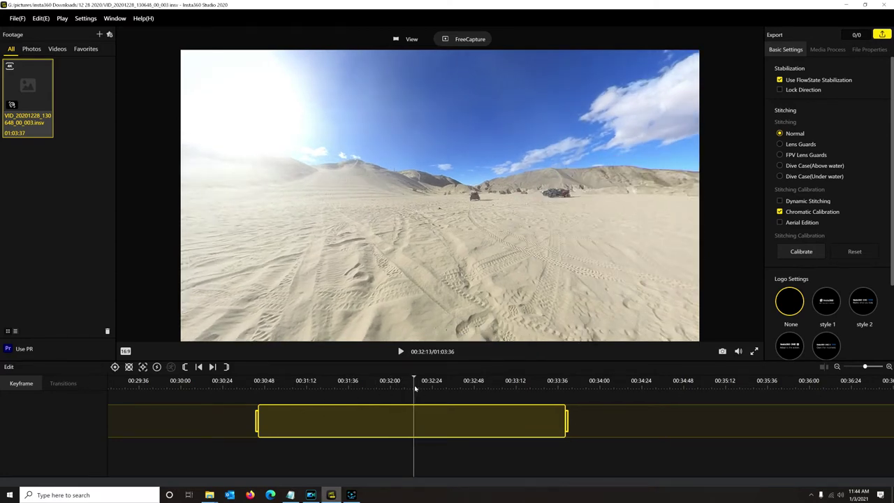
click(414, 389)
drag(258, 416, 417, 416)
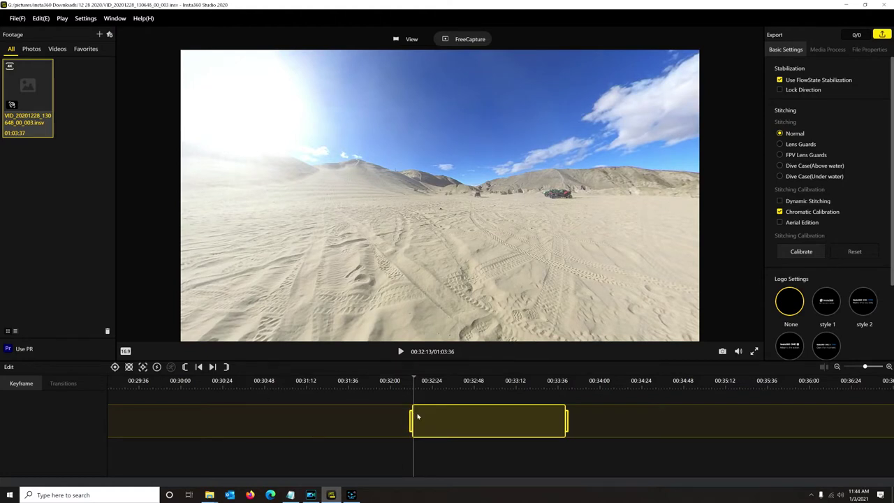
Step: Reframe the shot at 00:32:14 to face the front of the blue RZR, zoomed to show the whole vehicle against the sand
click(401, 353)
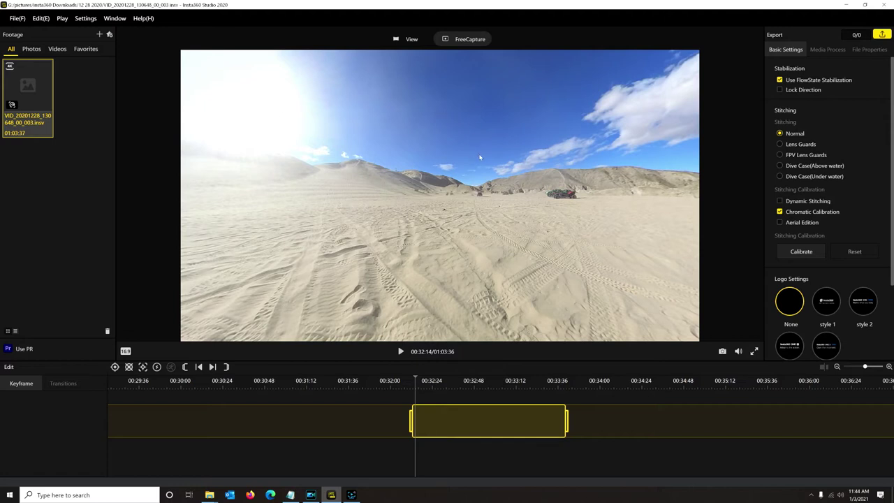
drag(475, 191, 486, 210)
scroll(487, 209, up, 5)
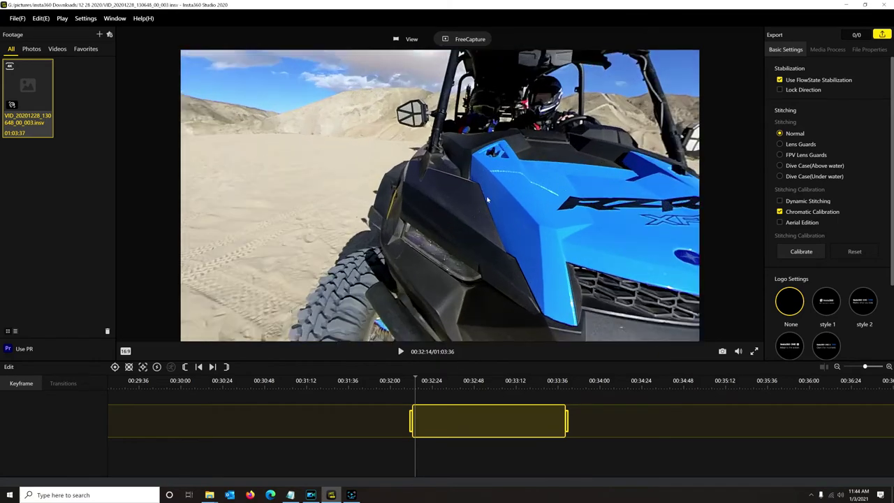
scroll(487, 195, down, 5)
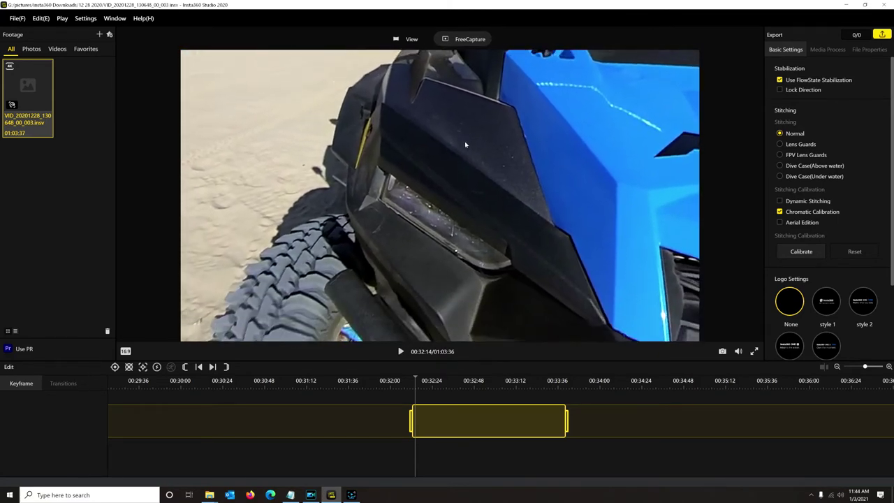
drag(508, 172, 572, 299)
scroll(490, 190, up, 3)
scroll(503, 300, down, 5)
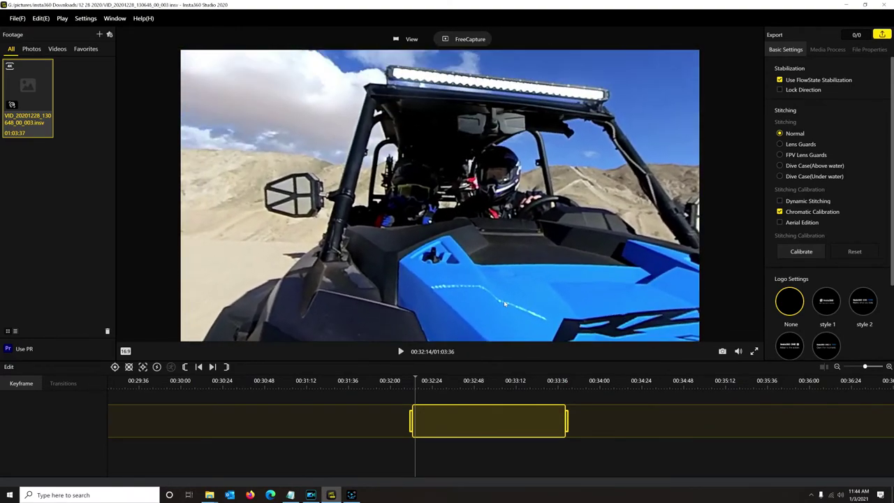
scroll(499, 293, down, 8)
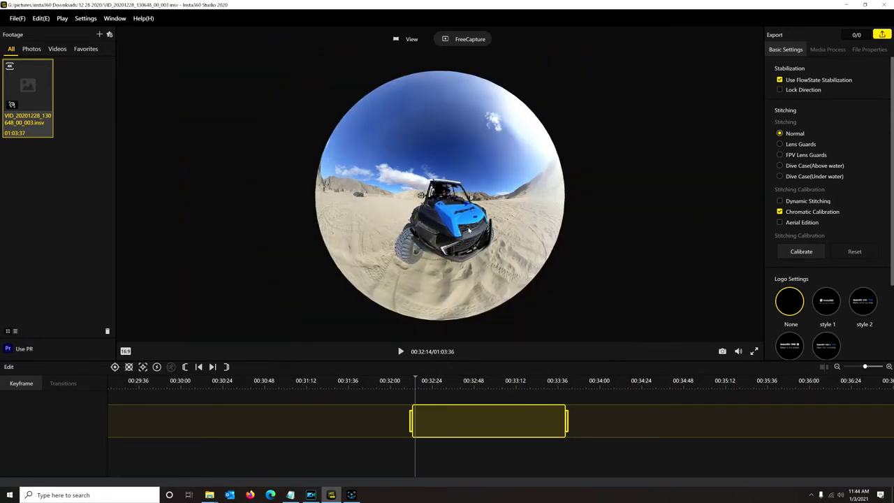
scroll(471, 239, up, 10)
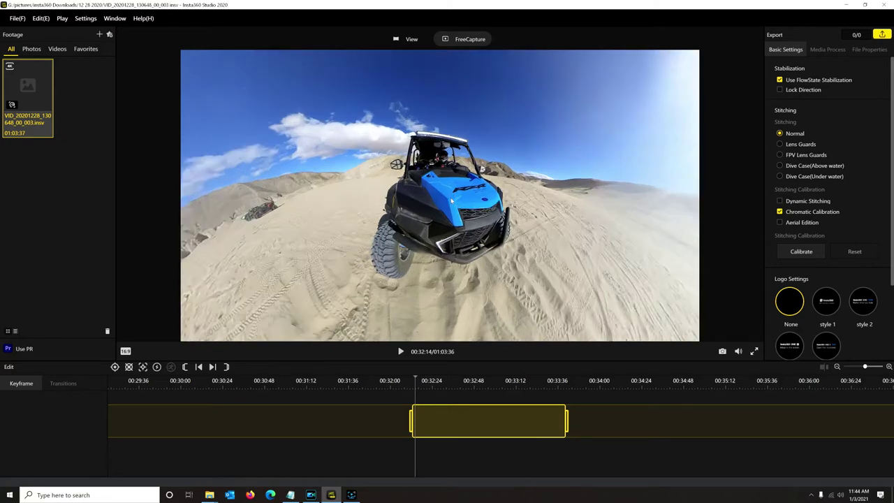
scroll(452, 201, up, 4)
drag(450, 202, 412, 238)
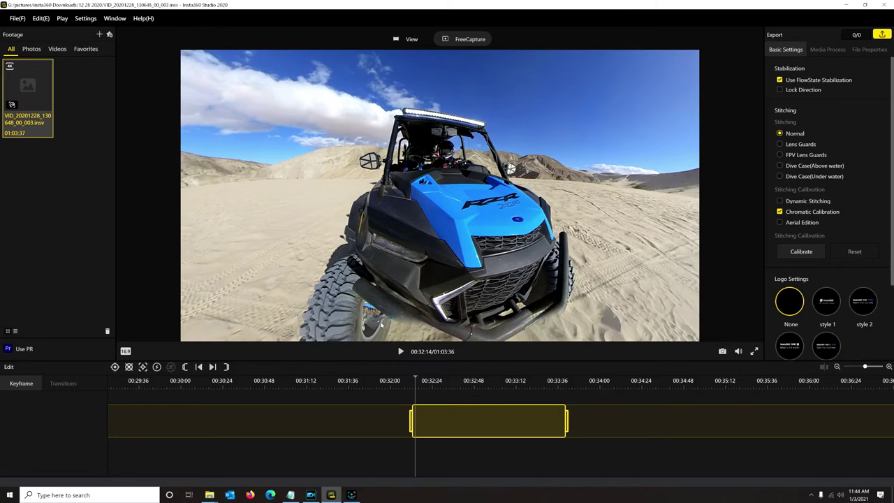
Step: Centre the blue RZR and mark a keyframe at 00:32:14, and recentre it with another keyframe at 00:32:16
drag(394, 241, 319, 280)
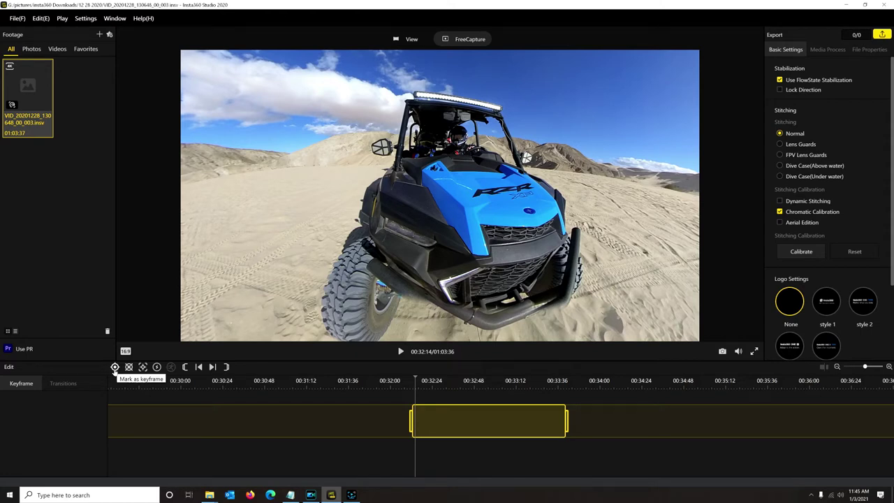
click(115, 367)
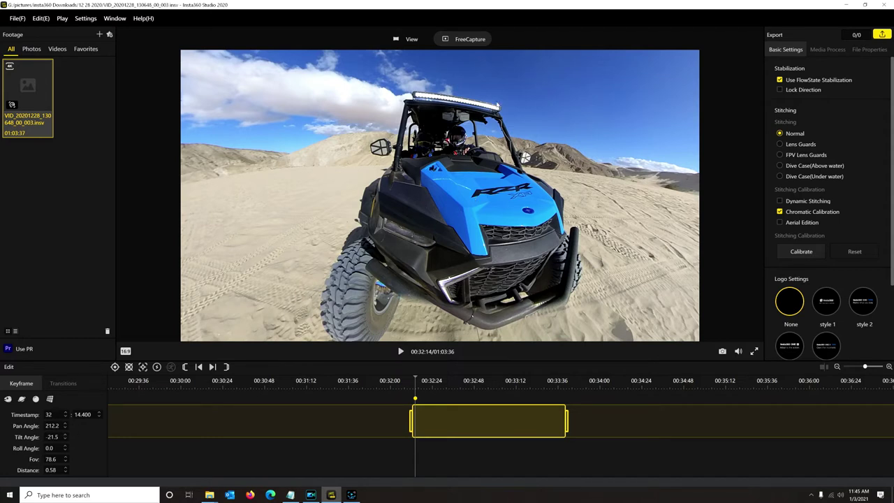
click(400, 353)
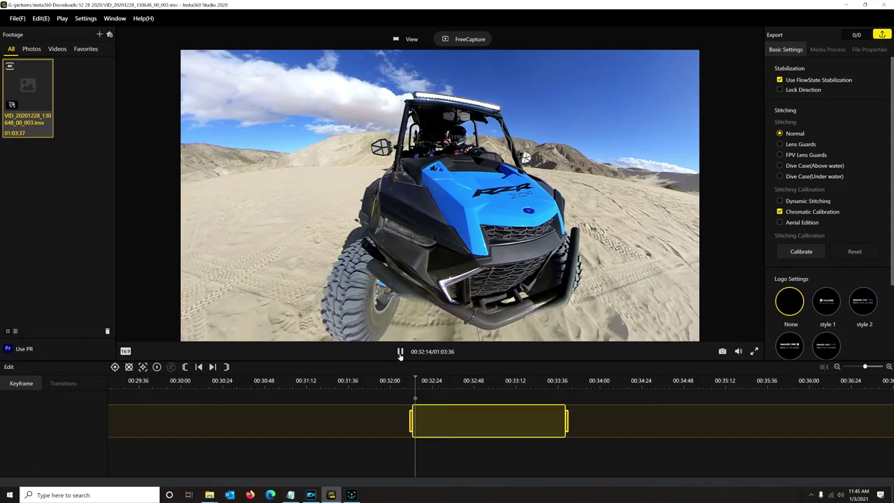
click(400, 353)
drag(489, 223, 450, 221)
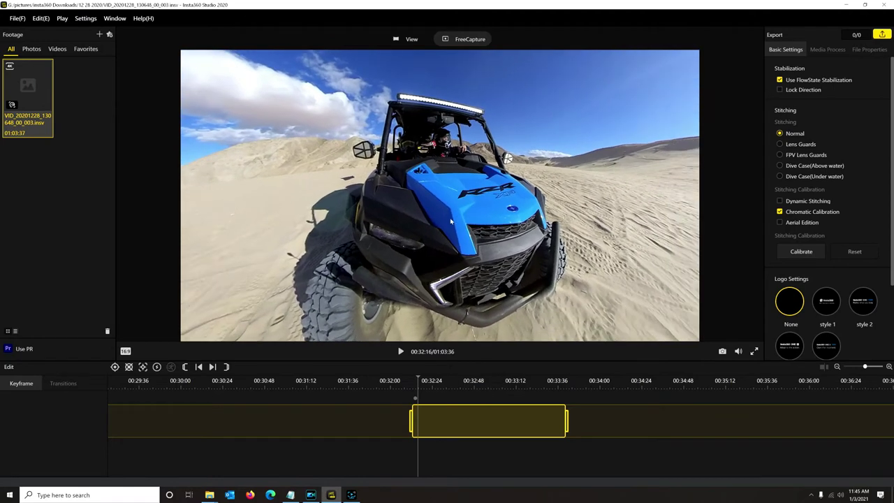
click(114, 366)
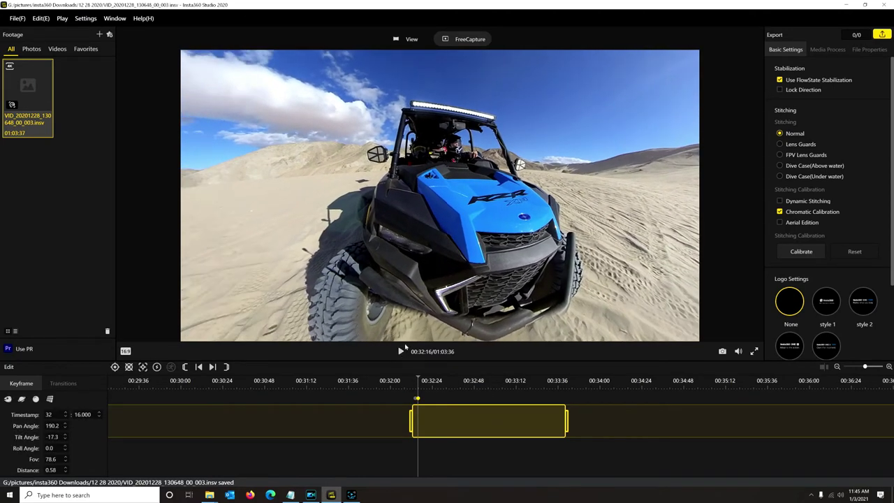
Step: Mark a keyframe at about 00:32:17 and recentre the RZR in the frame, tilted down to show the whole front
click(401, 351)
click(404, 352)
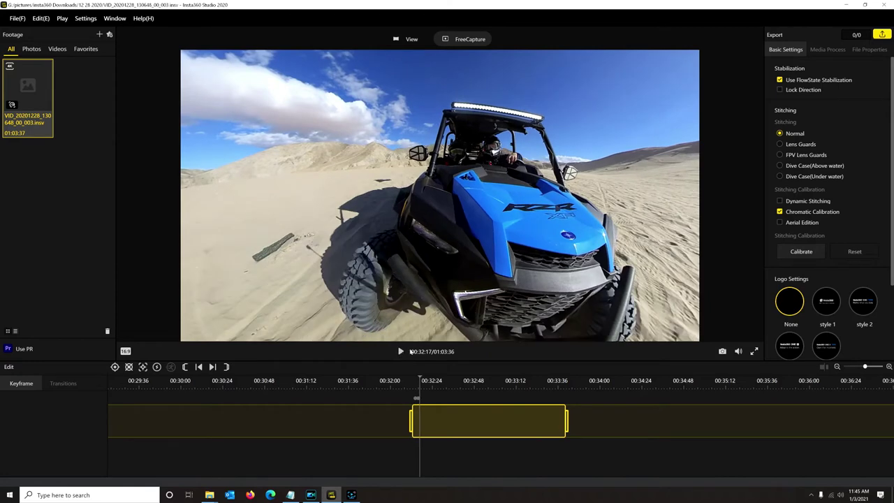
click(115, 366)
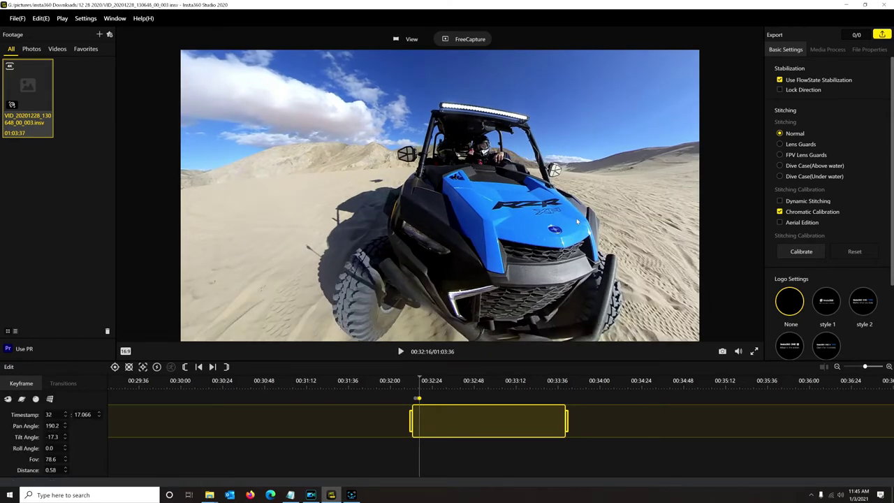
drag(579, 213, 510, 192)
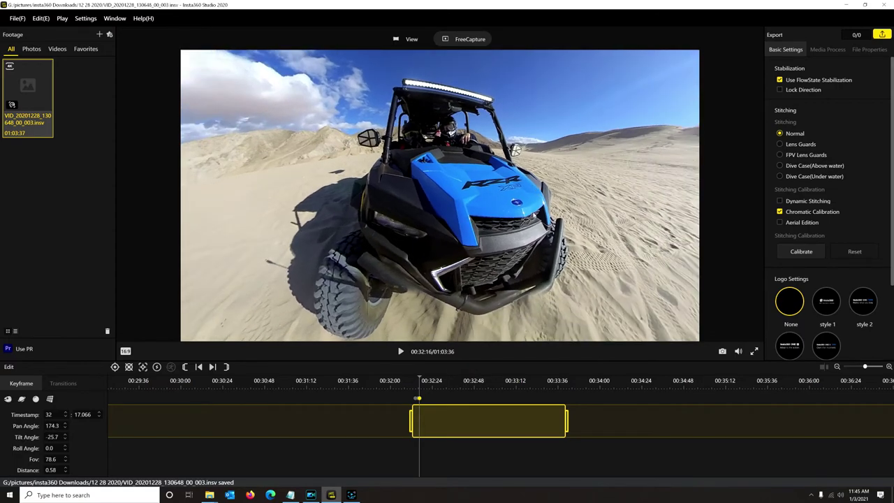
Step: Mark a keyframe at 00:32:18 with the view turned to the open sand ahead and the FOV set to 70
click(400, 352)
click(400, 352)
drag(419, 293, 346, 358)
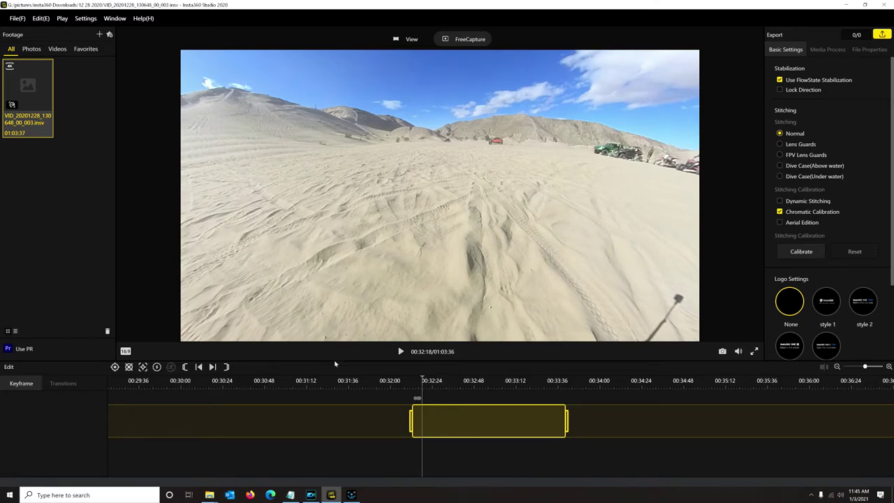
click(115, 367)
drag(404, 227, 355, 299)
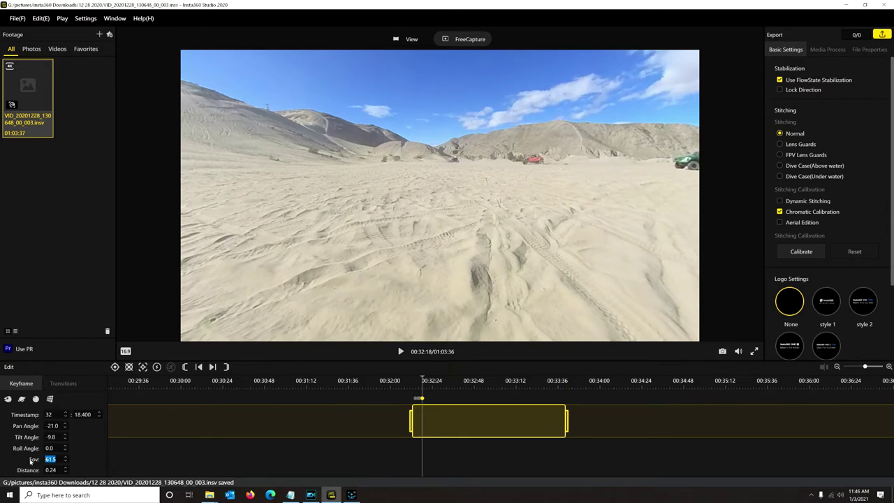
text(70)
key(Return)
drag(488, 222, 466, 230)
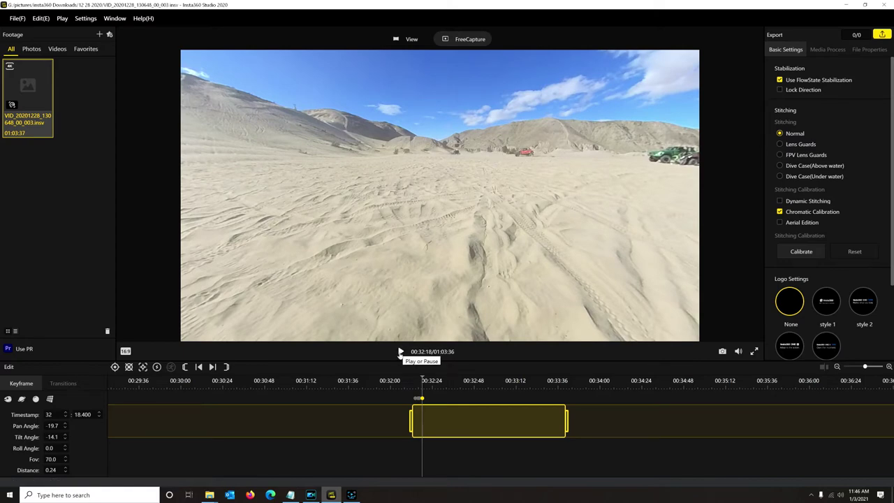
Step: Play on to 00:32:25 and mark a keyframe there with the trail ahead centred and the horizon lowered in the frame
click(400, 352)
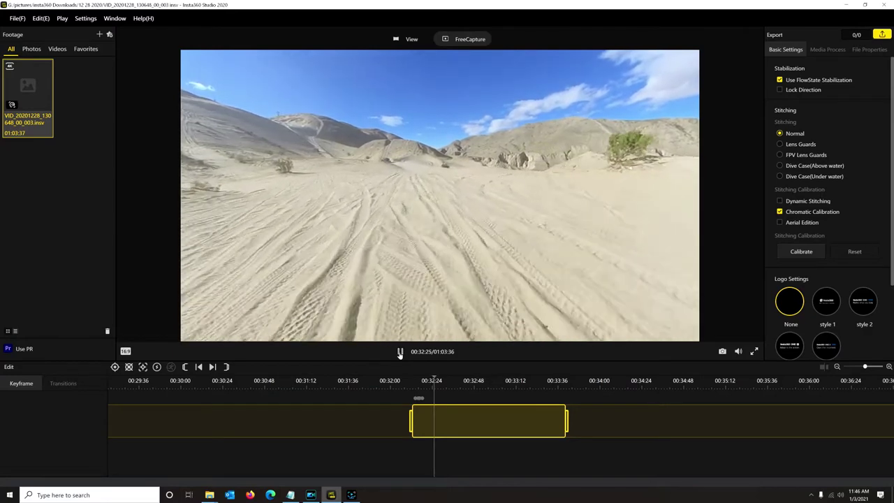
click(400, 352)
click(125, 350)
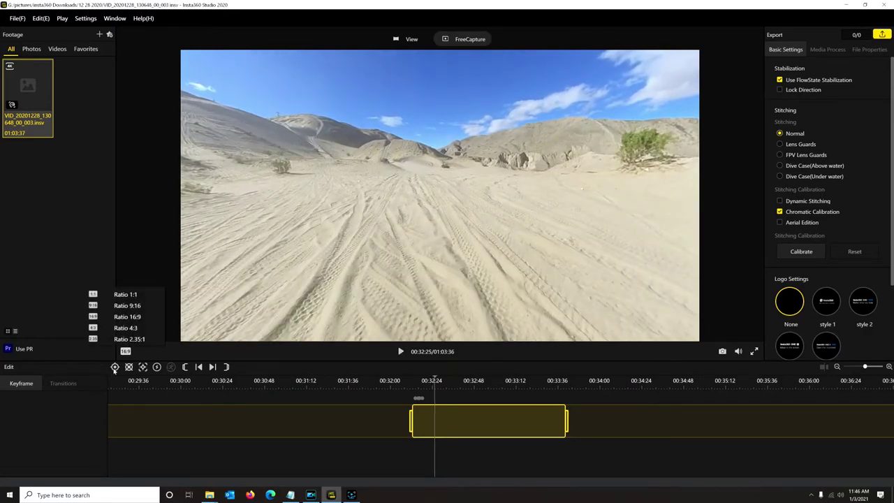
click(114, 366)
drag(437, 137, 457, 172)
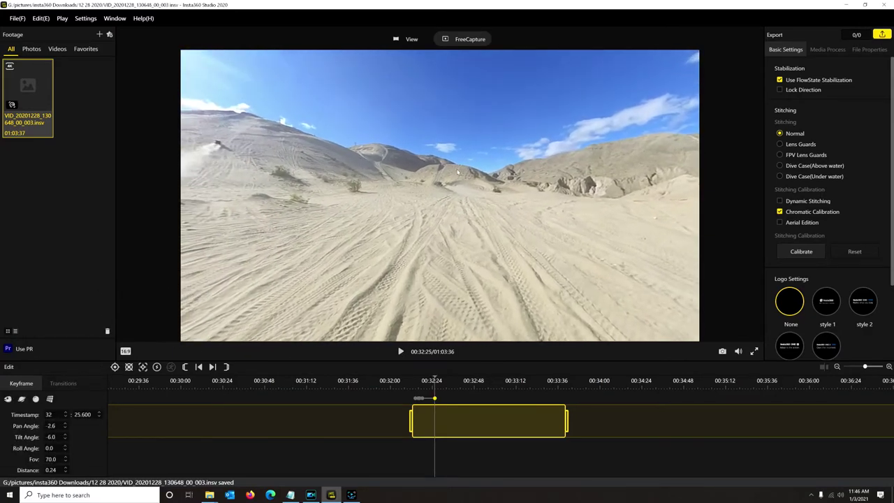
Step: Track the small distant target on the trail ahead from 00:32:31 and stop tracking at about 00:32:37
click(400, 354)
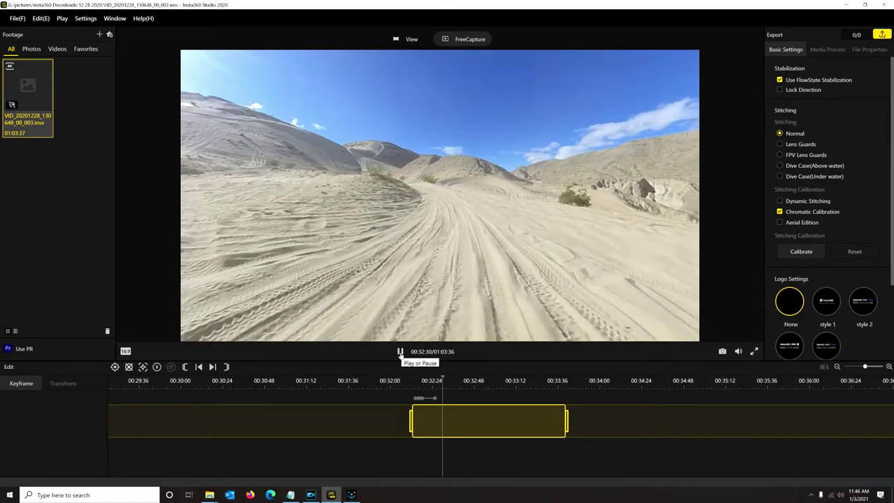
click(400, 352)
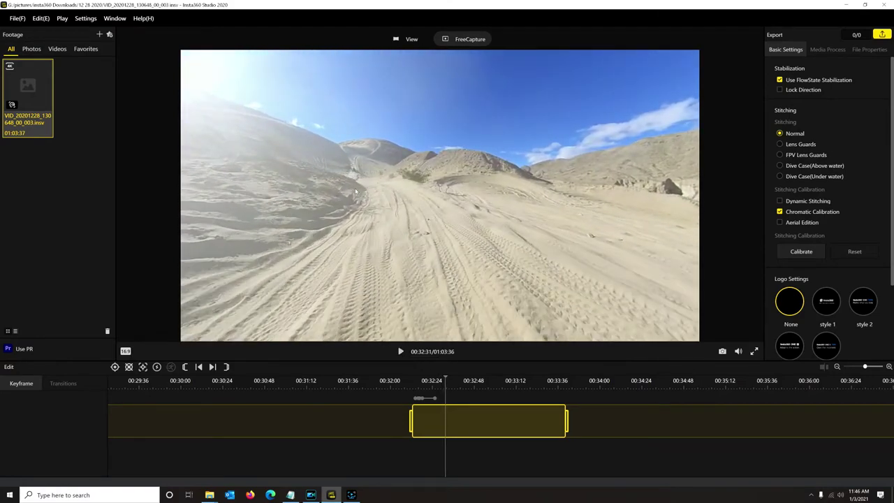
click(143, 368)
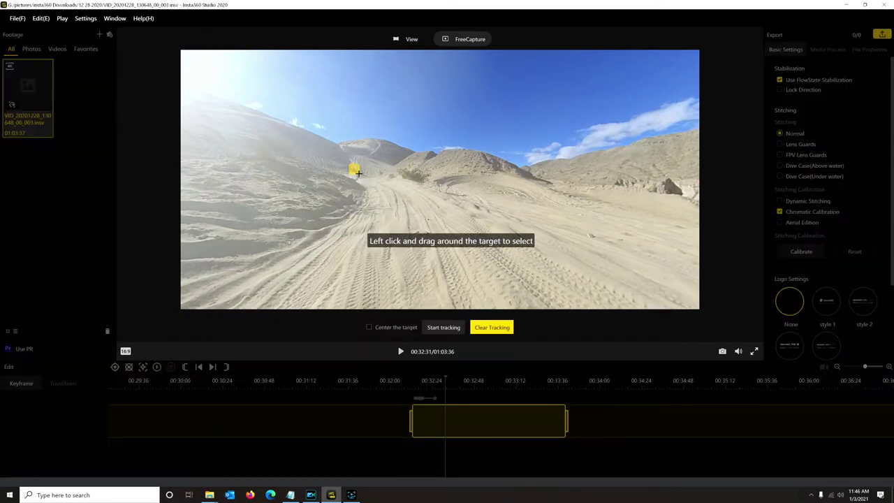
drag(357, 172, 359, 176)
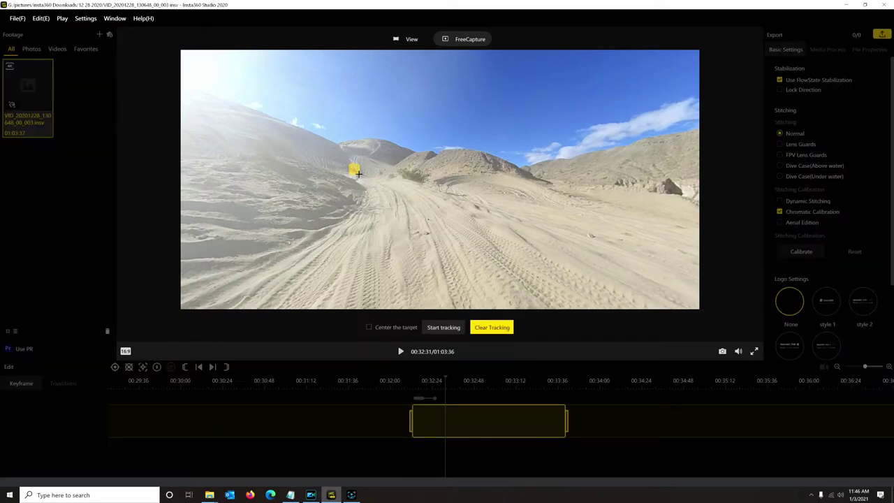
click(444, 327)
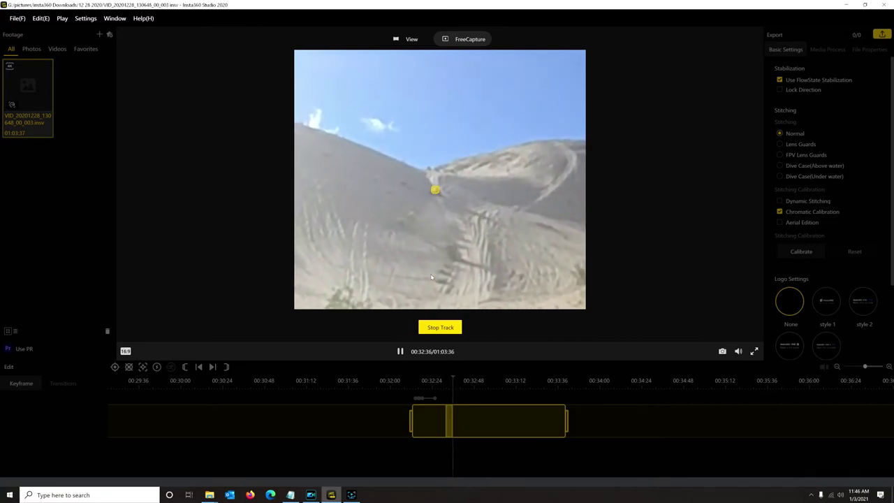
click(451, 331)
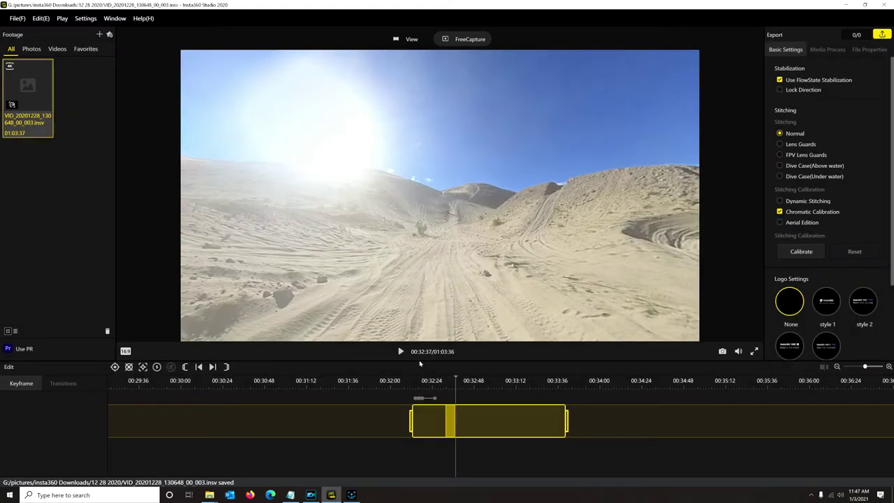
Step: Play back the tracked section from 00:32:28 and mark a keyframe holding the trail view at 00:32:42.666
click(441, 389)
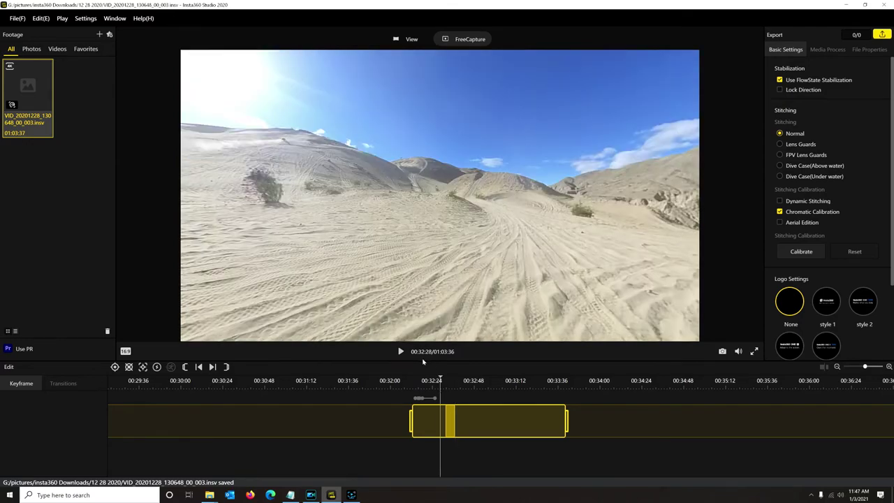
click(400, 352)
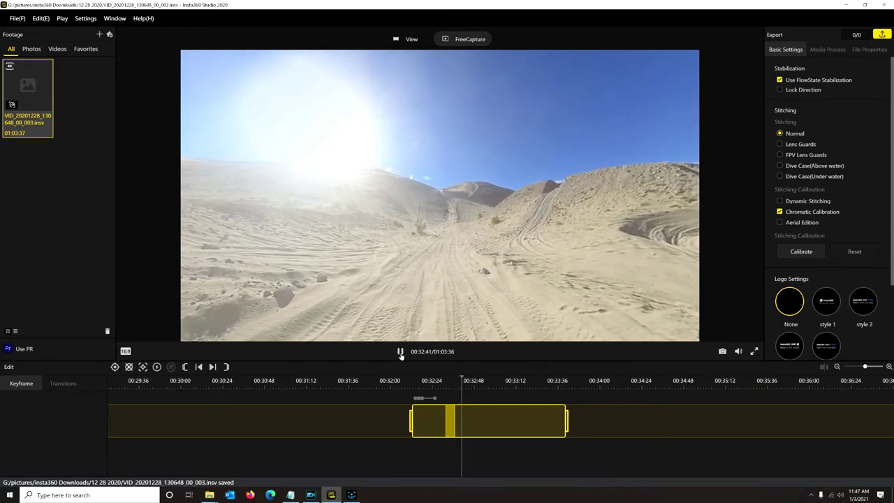
click(400, 352)
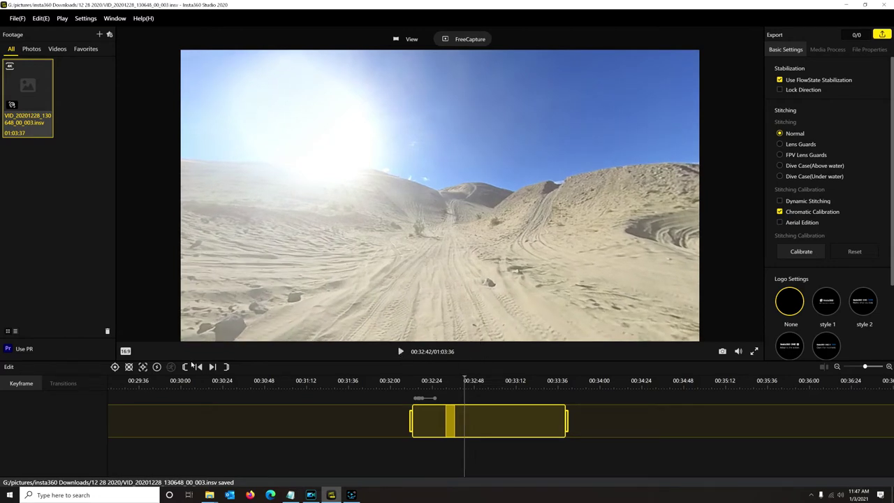
click(115, 367)
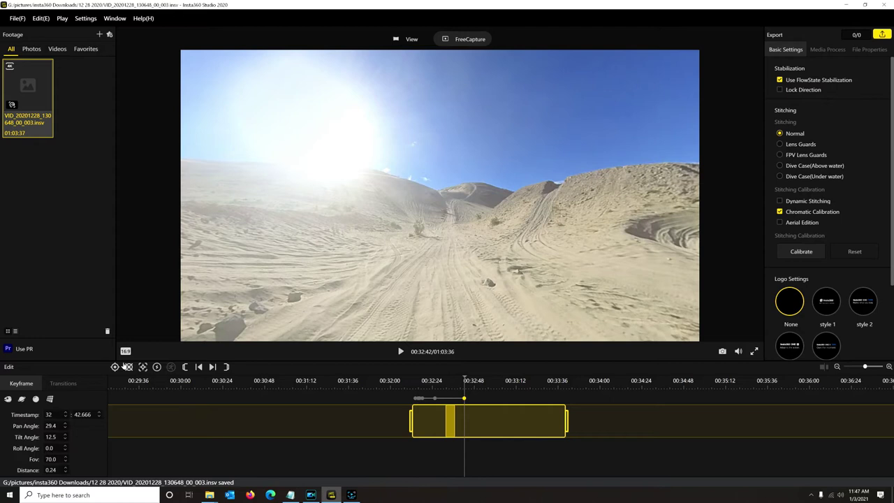
Step: Mark a keyframe at 00:32:42.933 and turn its view back to the RZR's front, widened to show the whole vehicle
click(400, 353)
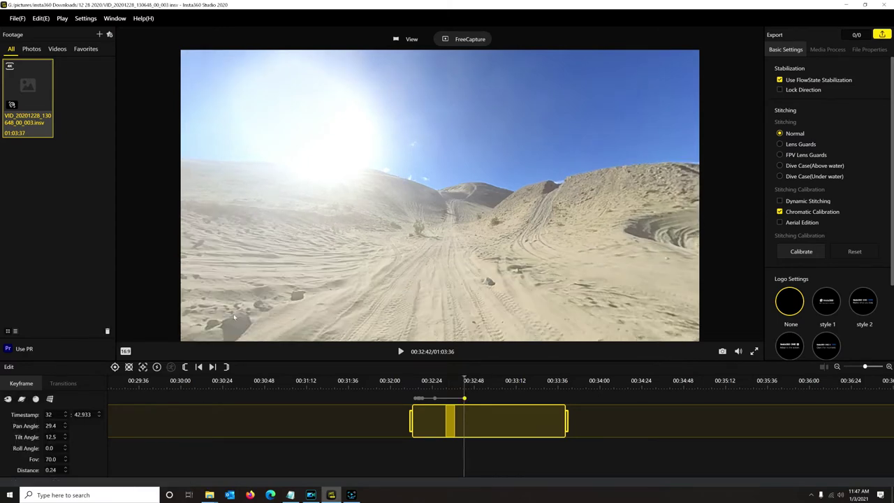
drag(418, 209, 543, 221)
scroll(542, 221, down, 2)
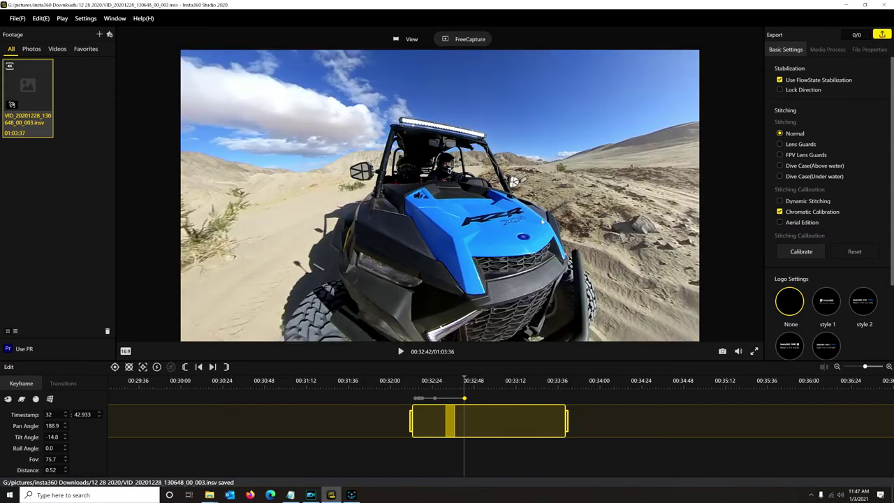
drag(494, 252, 476, 207)
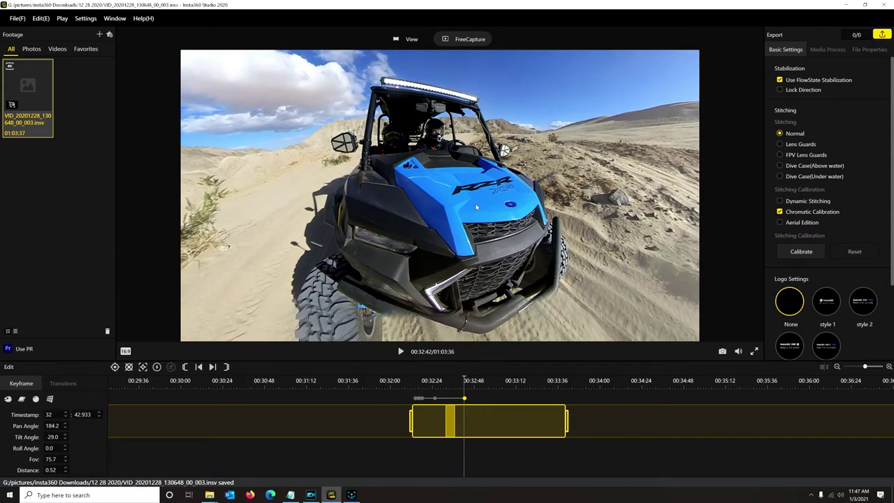
Step: Play the RZR shot on to about 00:32:46 and mark a keyframe holding the vehicle's framing
click(401, 353)
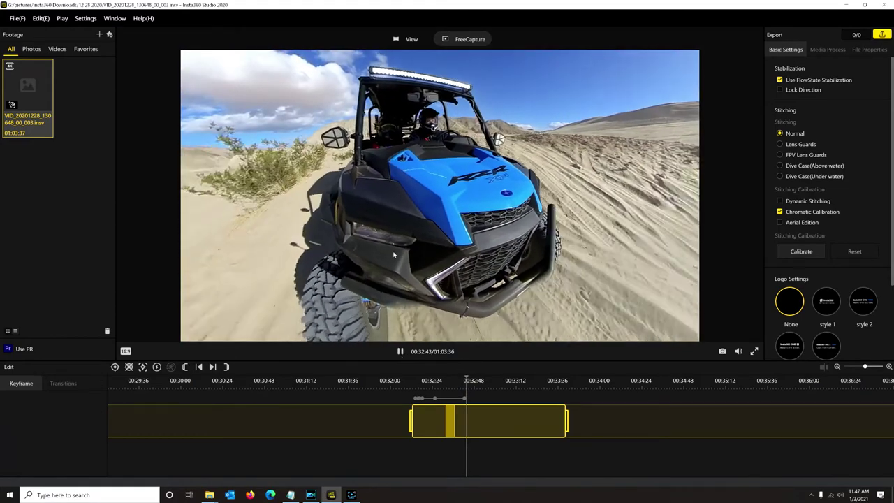
click(400, 351)
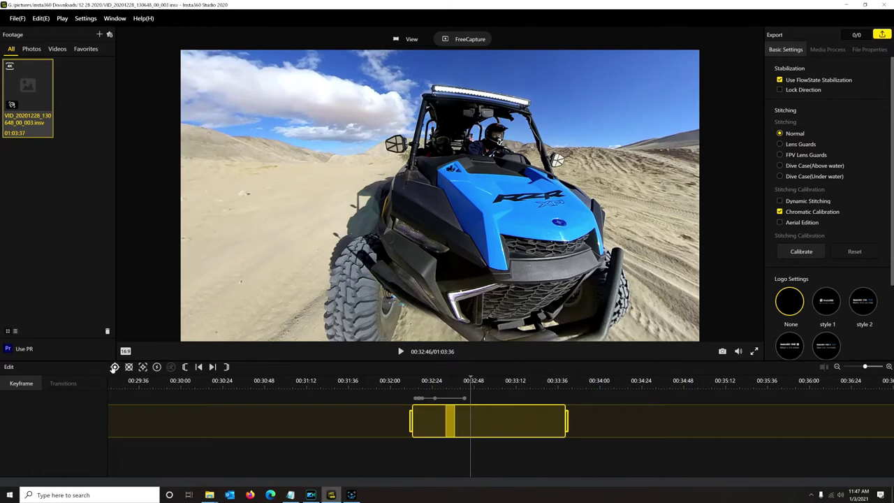
click(115, 367)
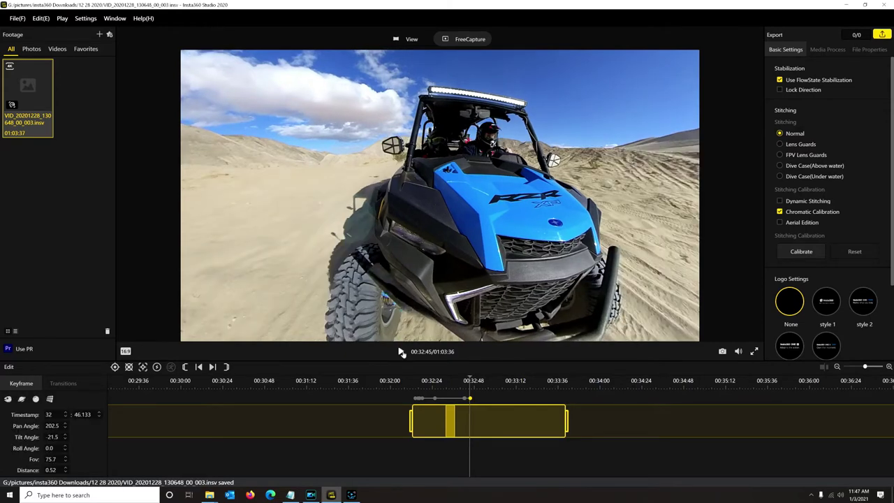
Step: Mark a keyframe at 00:32:46.666 and turn its view to the trail ahead, with pan 23.8, tilt 13.0, Fov 73.0 and distance 0.41
click(400, 351)
click(400, 353)
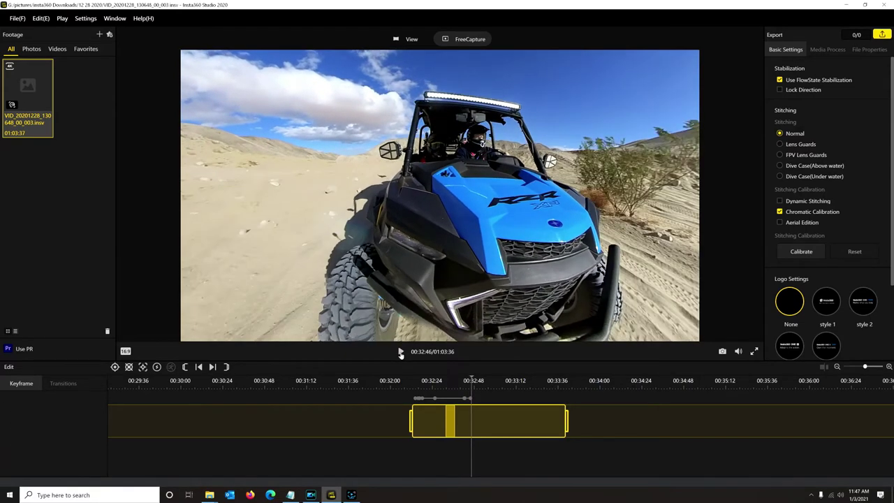
click(115, 366)
drag(607, 199, 551, 209)
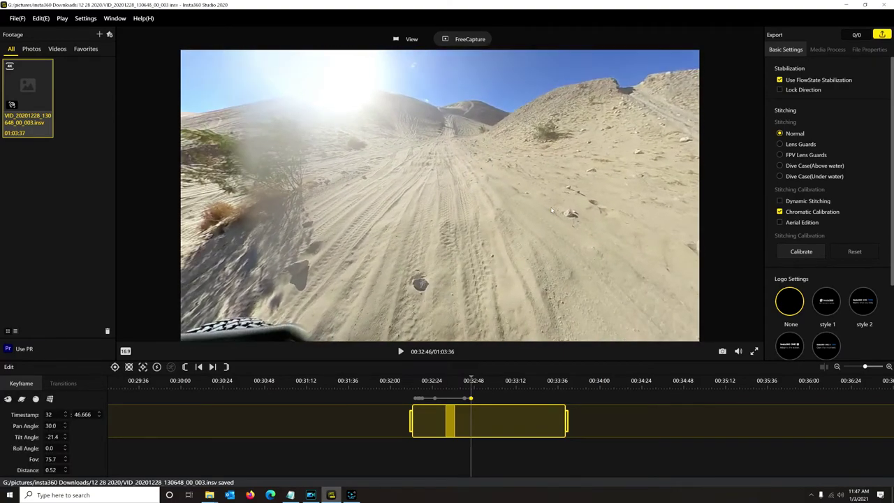
scroll(494, 170, up, 5)
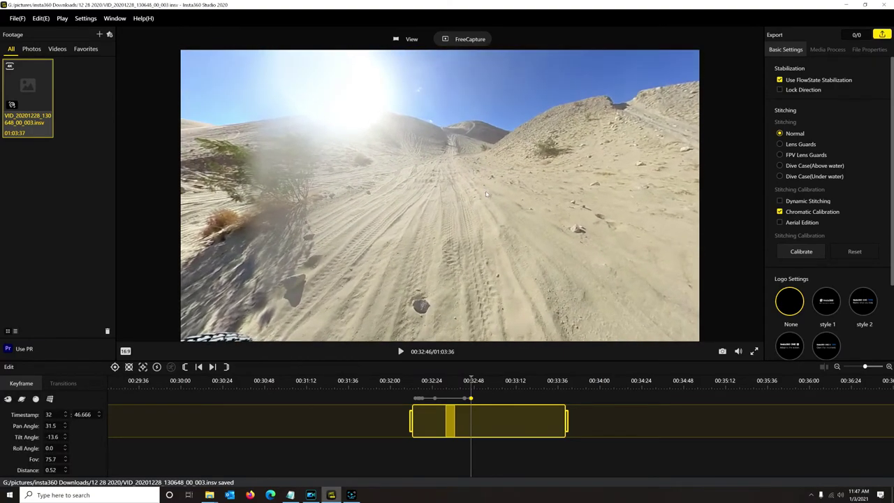
drag(438, 187, 431, 242)
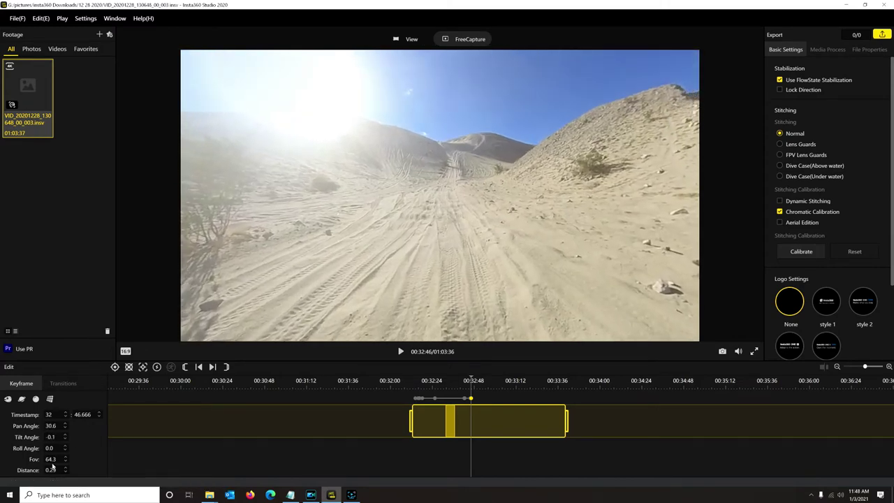
scroll(66, 458, up, 6)
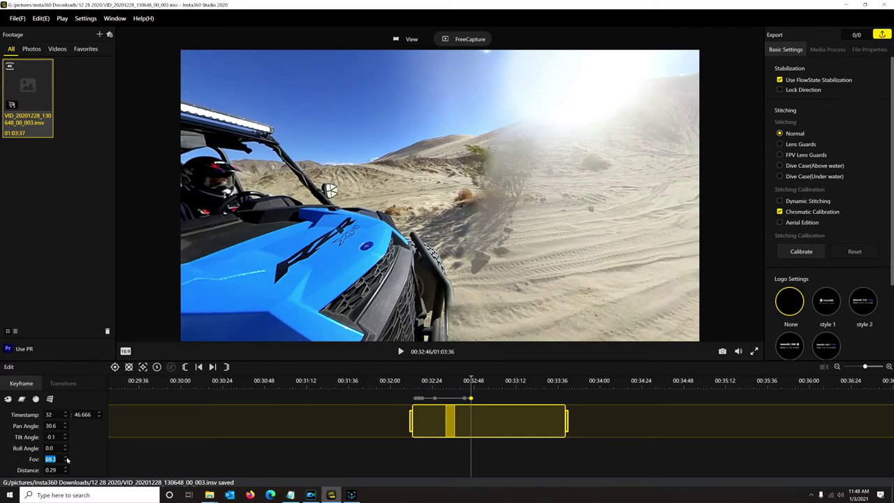
drag(563, 182, 461, 428)
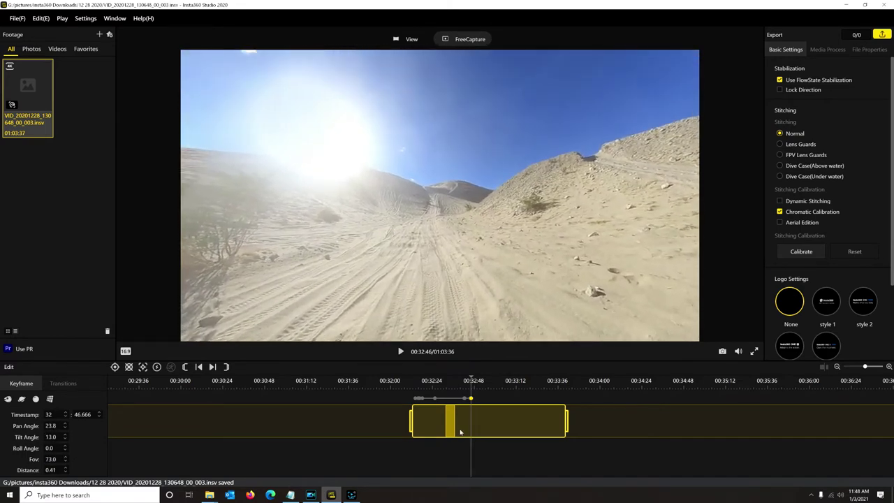
Step: Play on to about 00:33:01, mark a keyframe at 00:33:01.066 and pan the trail view towards the sun, to pan 54.3 and tilt 17.5
click(401, 352)
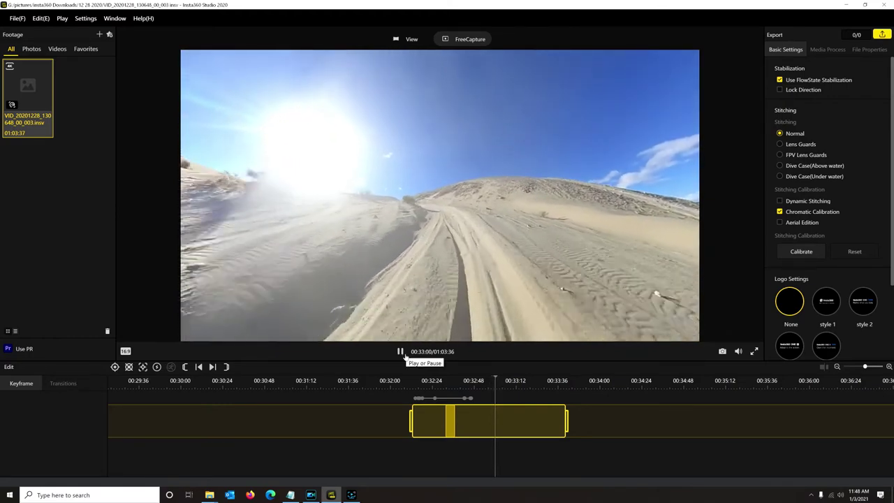
click(404, 355)
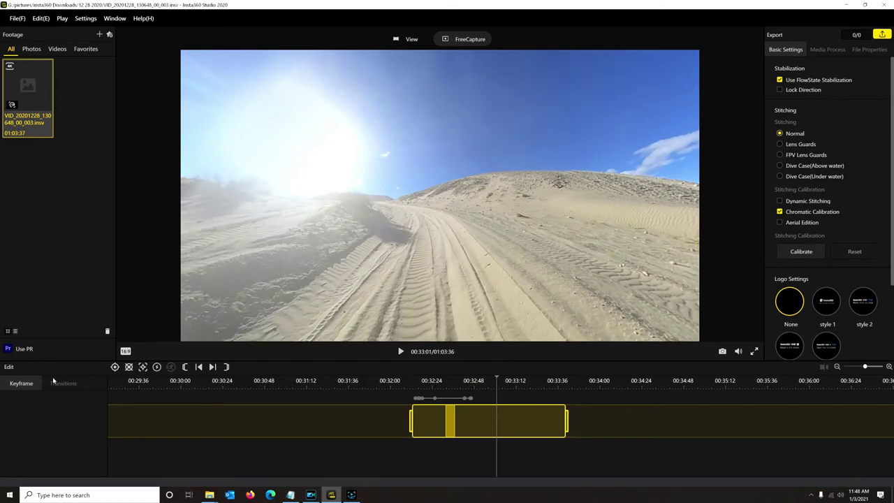
click(114, 367)
drag(307, 300, 353, 291)
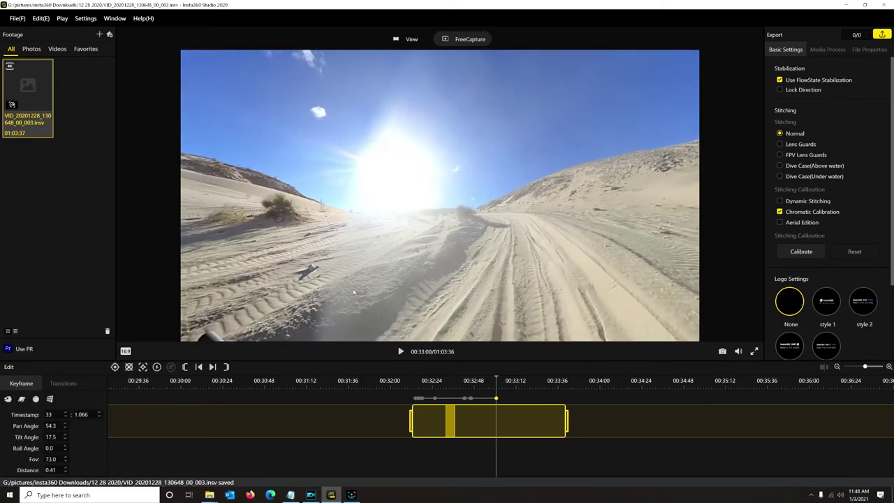
Step: Play on to about 00:33:11, recentre the view on the trail and mark a keyframe at 00:33:11.733 with pan 15.4 and tilt 6.7
click(398, 353)
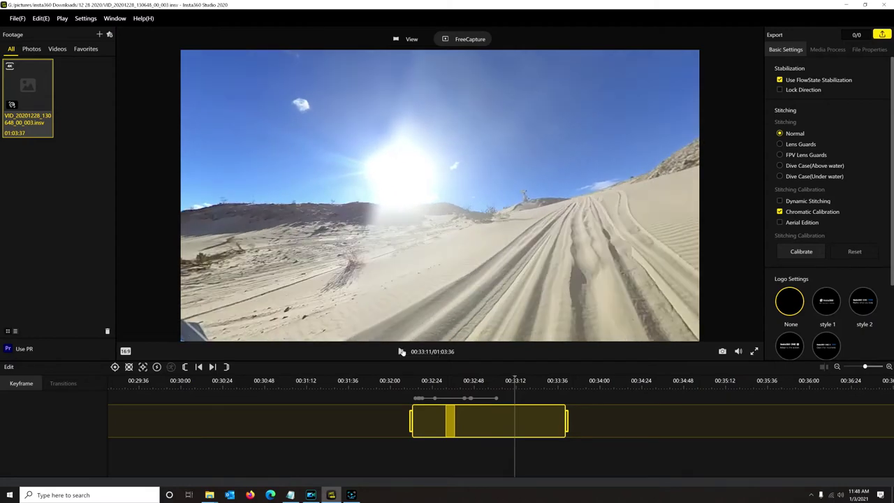
drag(520, 269, 394, 234)
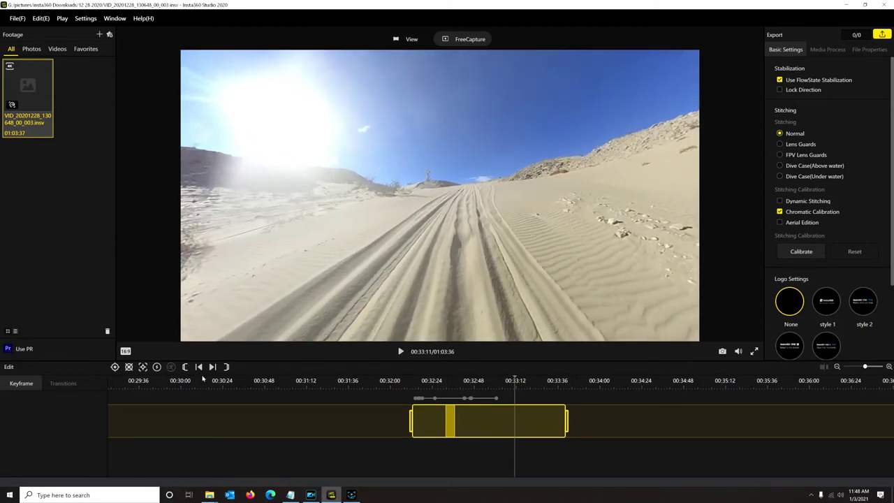
click(115, 367)
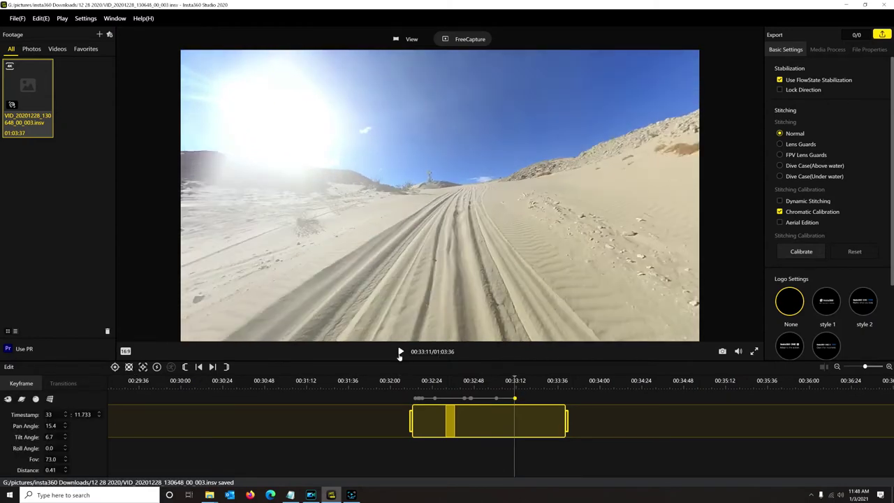
Step: Mark a keyframe at 00:33:17.066 and turn its view to the RZR's front, with pan 165.6, tilt -15.6, Fov 84.5 and distance 0.70
click(400, 352)
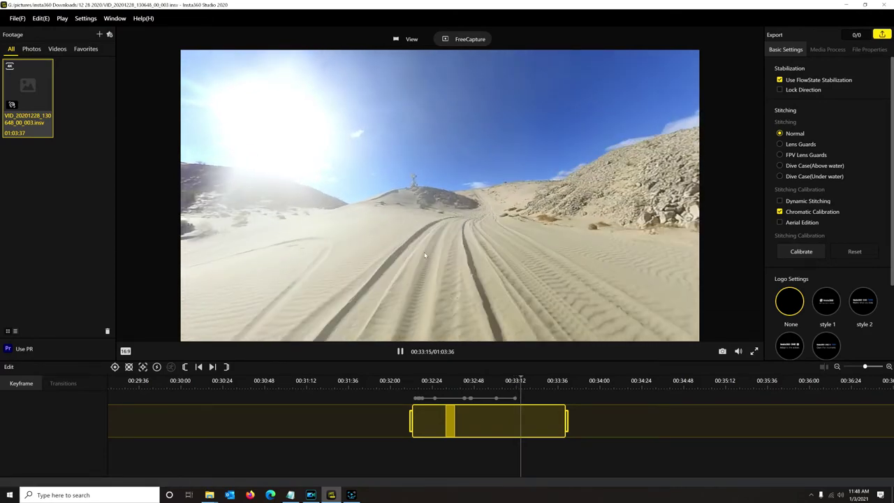
click(400, 351)
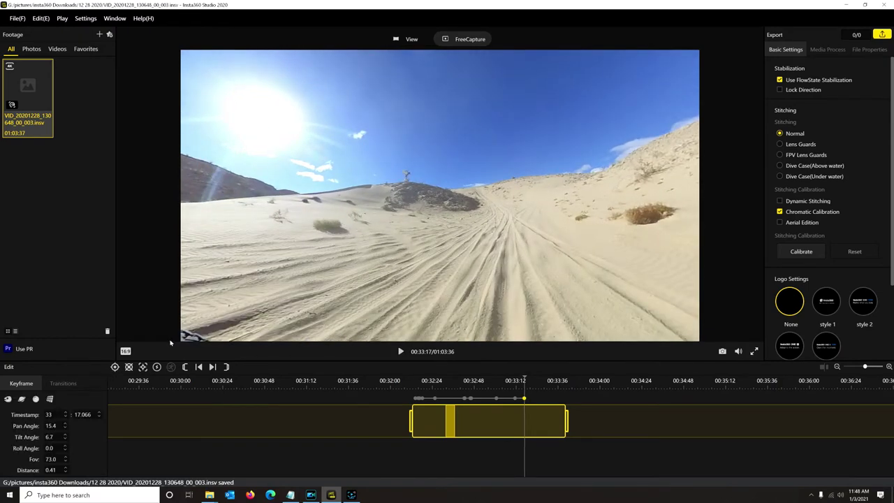
drag(314, 227, 632, 168)
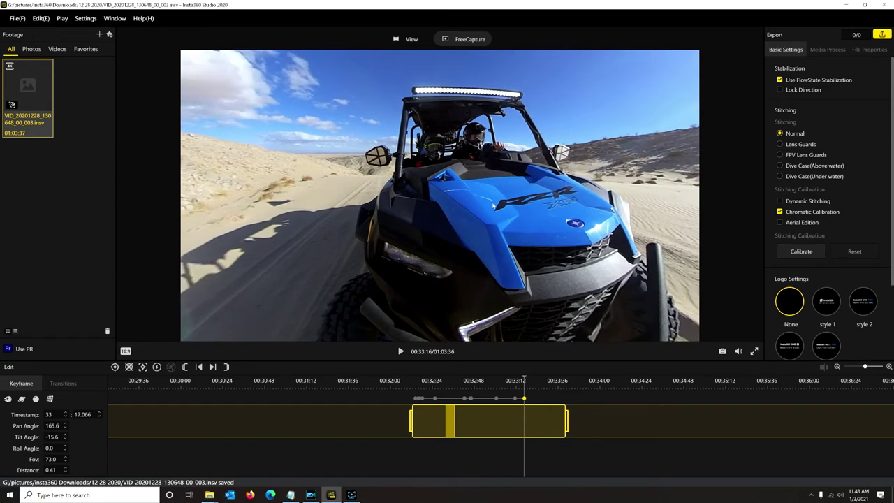
scroll(489, 213, down, 2)
scroll(472, 248, down, 2)
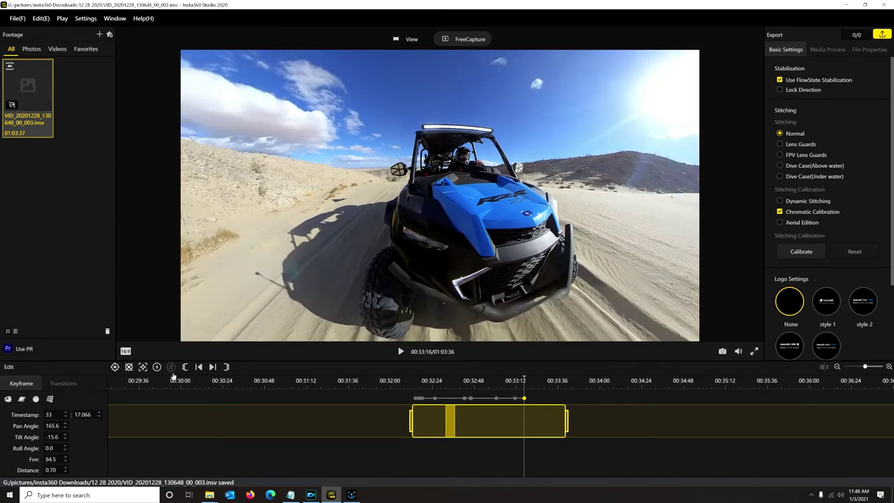
Step: Advance slightly, mark a keyframe at 00:33:17.600 and adjust the RZR's framing to pan 161.3 and tilt -19.2
click(400, 351)
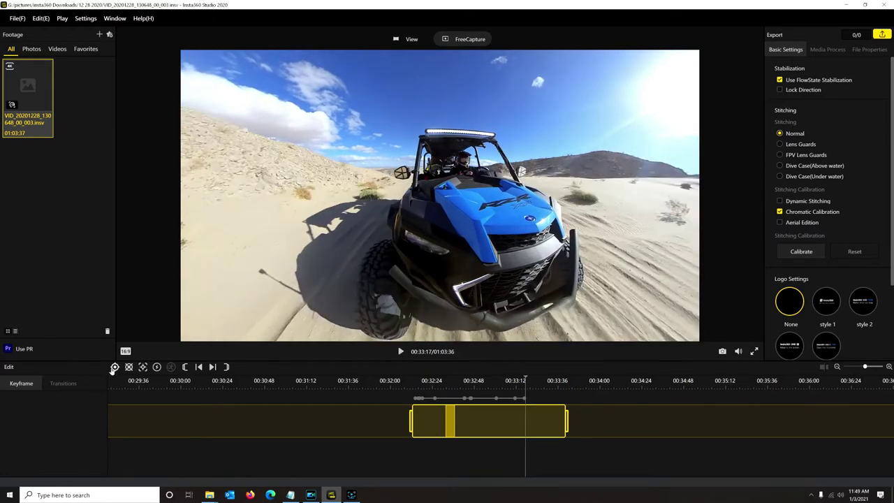
drag(574, 248, 429, 334)
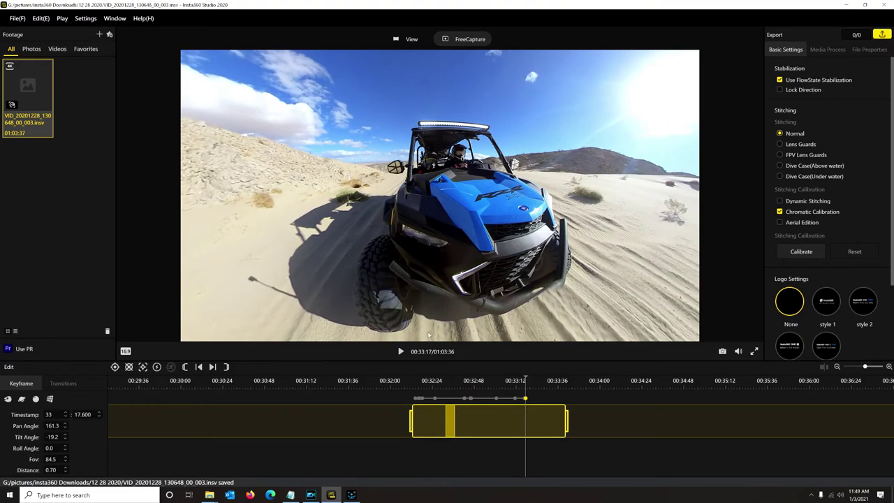
Step: Mark a keyframe at 00:33:18.666 and turn its view to the trail ahead, with pan 1.5, tilt -11.6, Fov 67.3 and distance 0.35
click(399, 352)
click(399, 351)
mouse_move(125, 350)
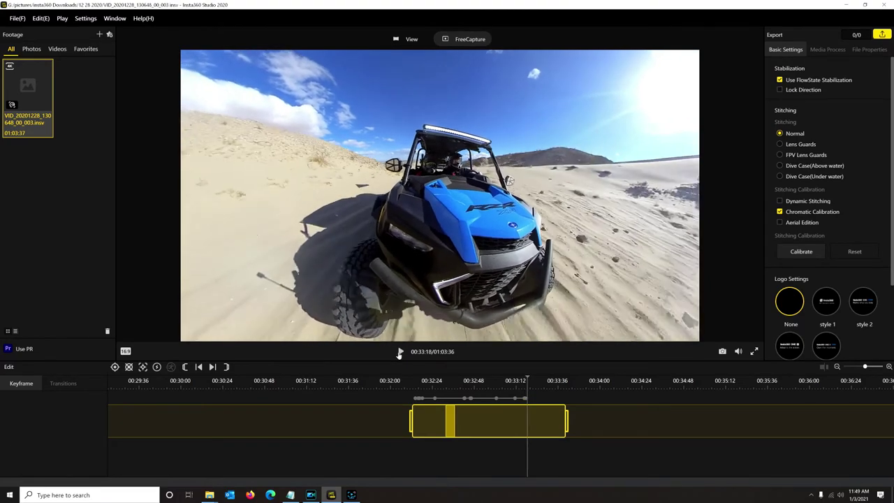
click(114, 367)
drag(629, 210, 573, 145)
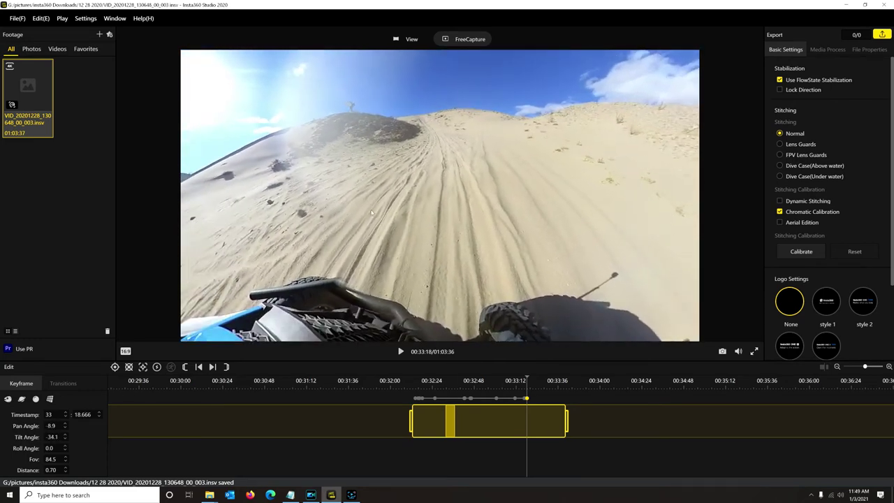
scroll(370, 213, up, 5)
drag(427, 165, 466, 246)
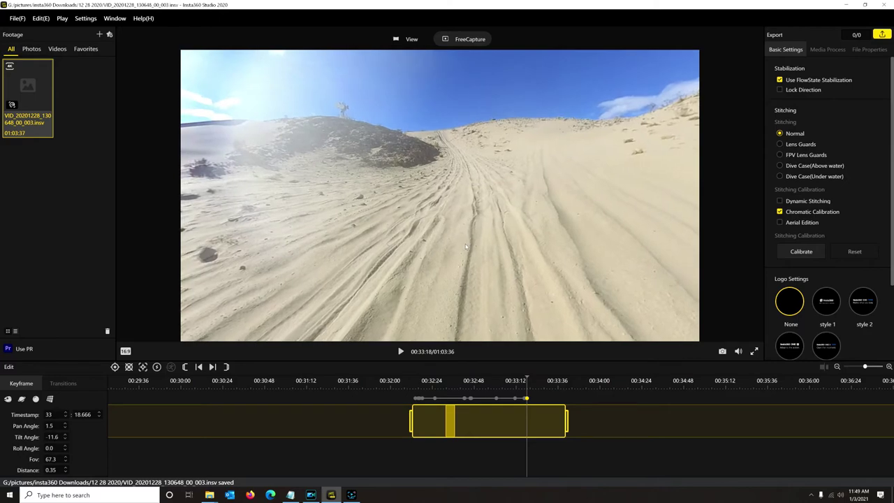
Step: Play the climb on, mark a keyframe at 00:33:22.933 and tilt its view down onto the tracks, to pan 1.4 and tilt -32.4
click(400, 352)
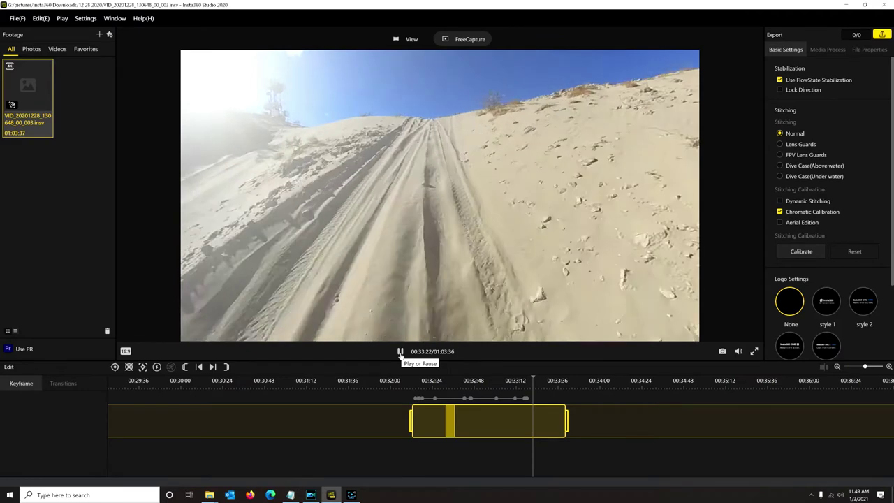
click(400, 352)
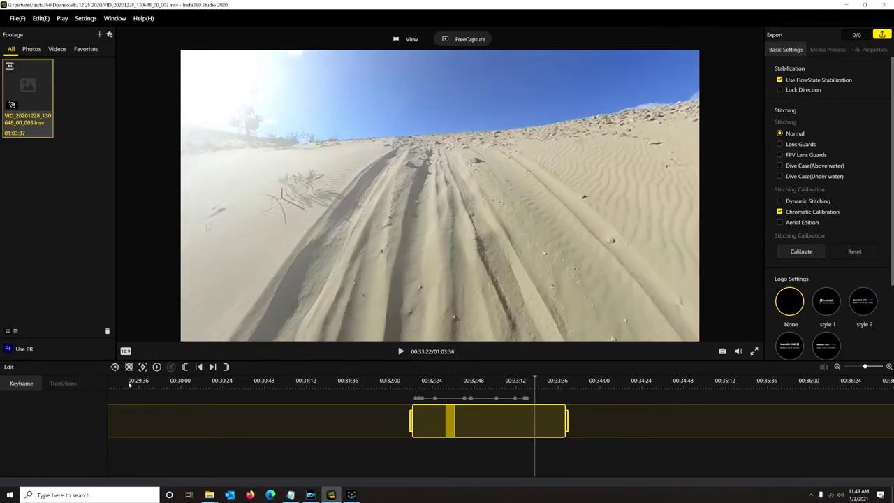
click(115, 367)
drag(395, 254, 424, 186)
drag(408, 247, 377, 242)
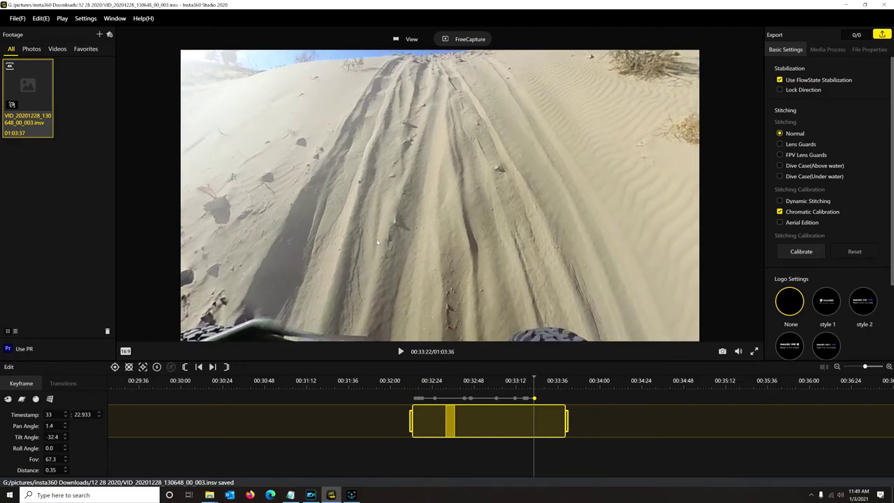
Step: Mark a keyframe at 00:33:26.933 and aim its view at the hilltop towers, with pan 70.9, tilt -1.2, Fov 61.5 and distance 0.24
click(400, 352)
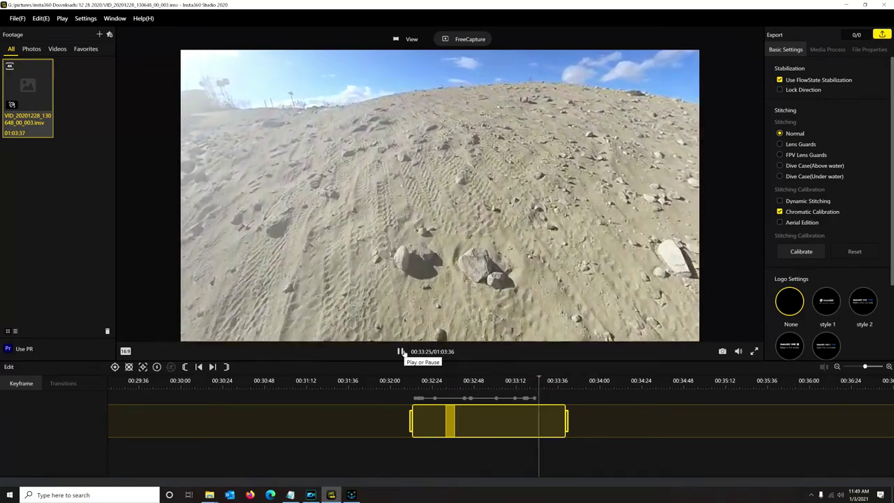
click(401, 352)
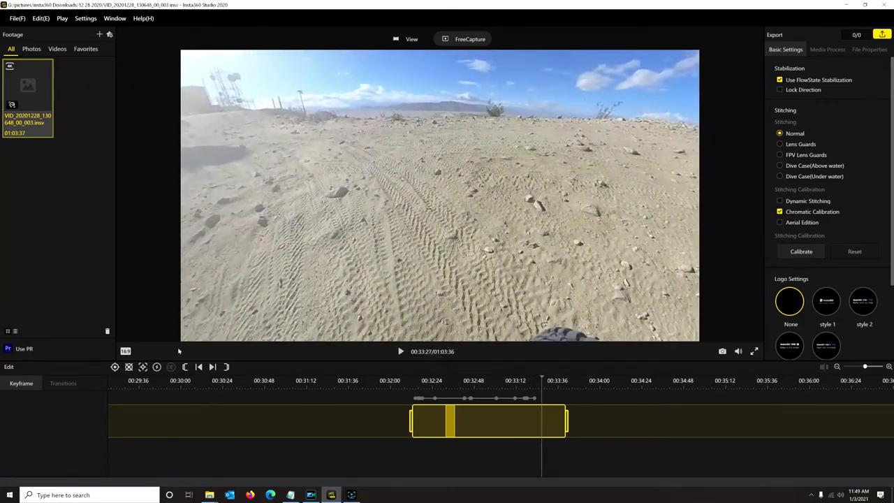
click(115, 367)
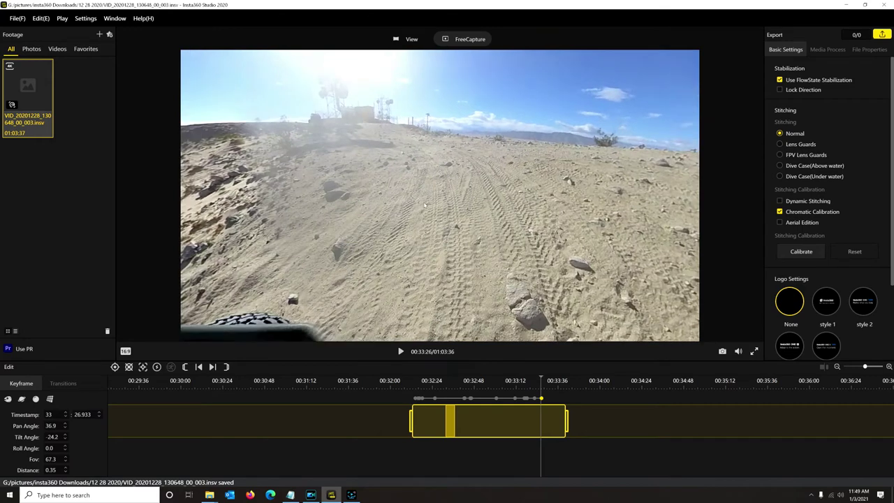
drag(482, 198, 481, 234)
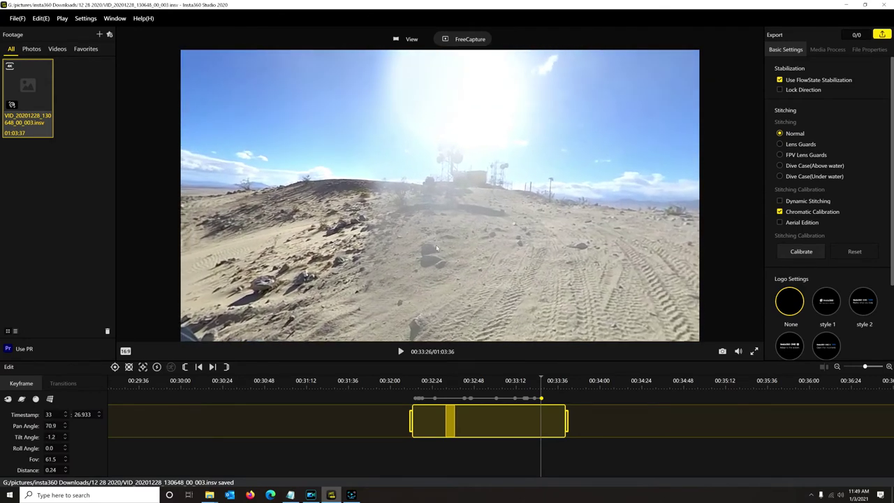
Step: Try to track the distant vehicle near the hilltop towers from 00:33:26
click(142, 367)
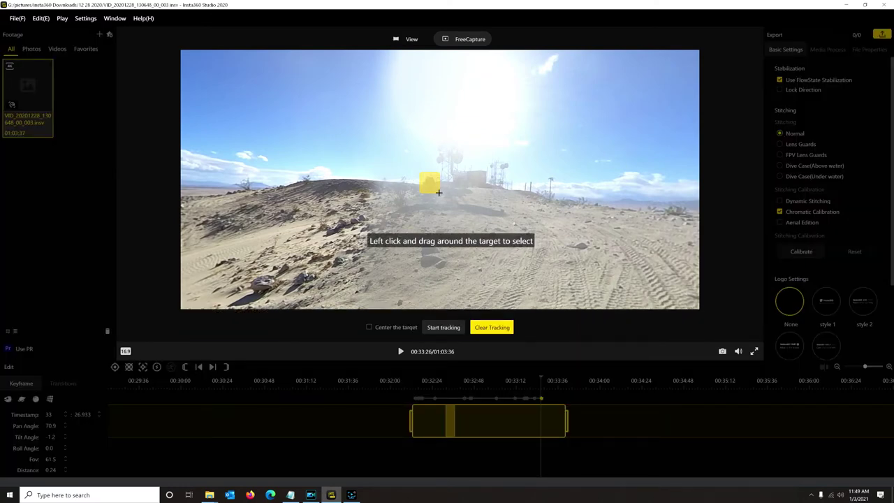
click(443, 327)
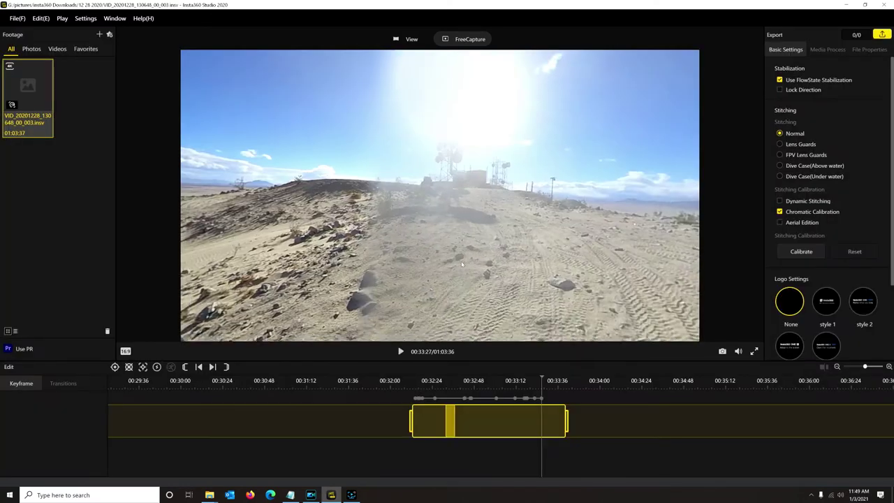
Step: Play on to about 00:33:28, track the distant vehicle near the towers from there and stop tracking at about 00:33:32
click(400, 352)
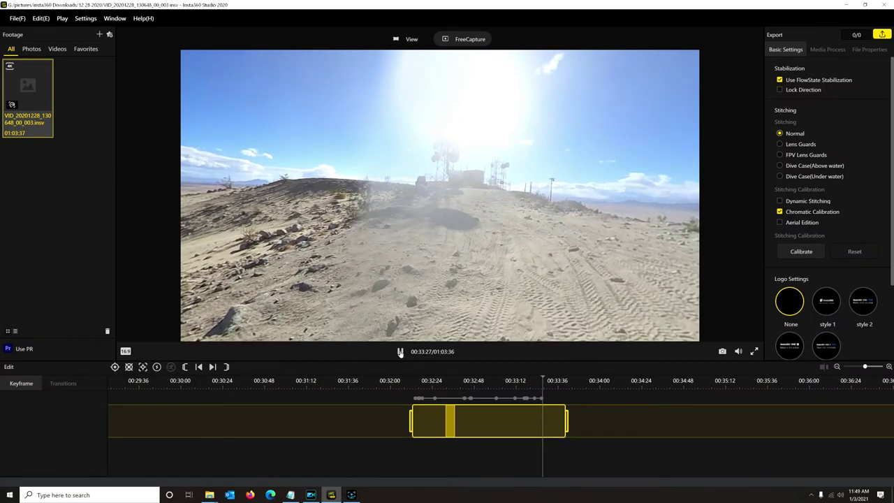
click(400, 352)
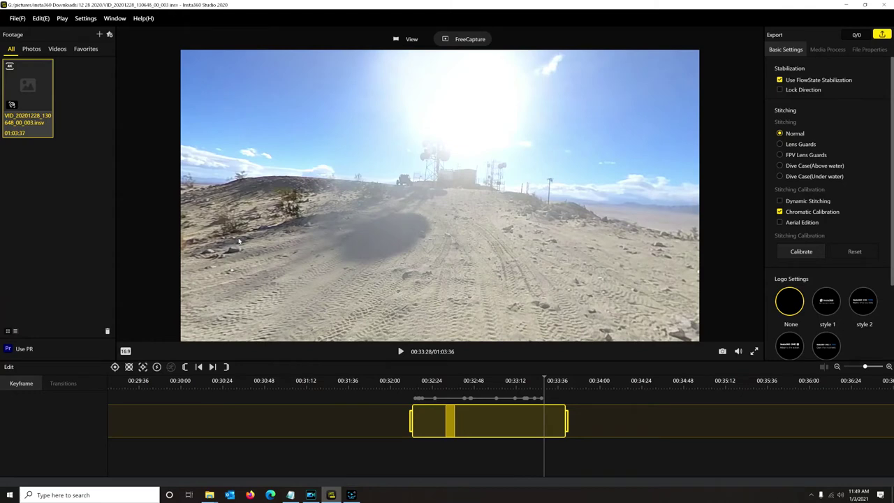
click(143, 366)
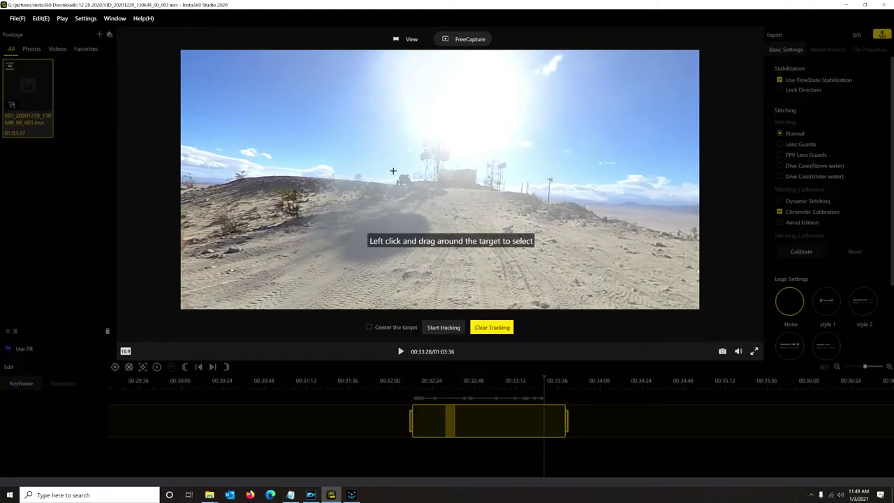
click(447, 327)
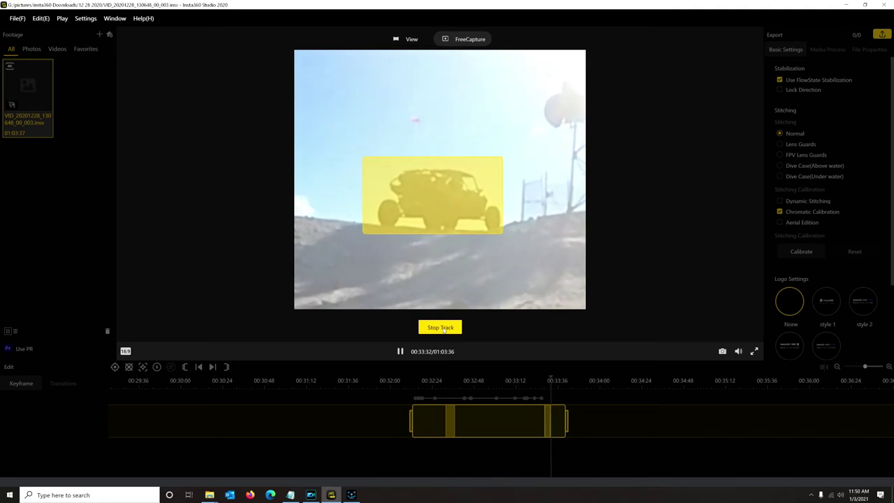
click(443, 328)
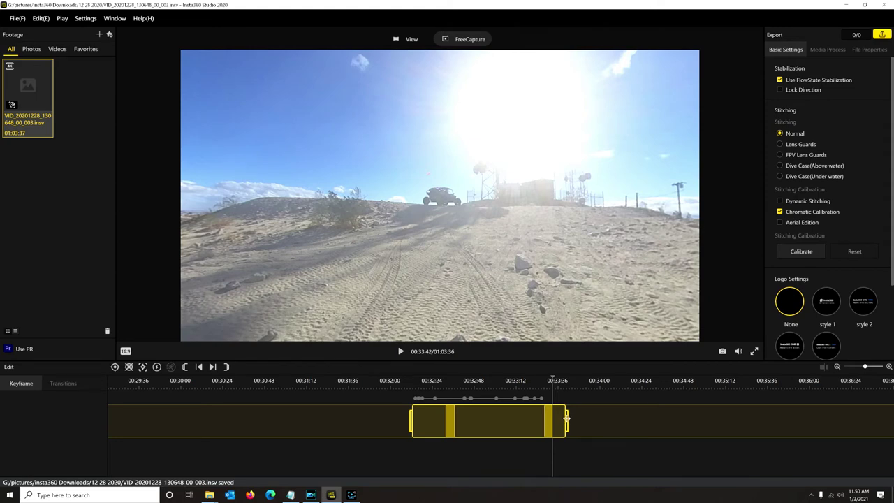
Step: Trim the segment's end back to about 00:33:33 and replay the reframed clip from its beginning, pausing at about 00:32:15
key(Right)
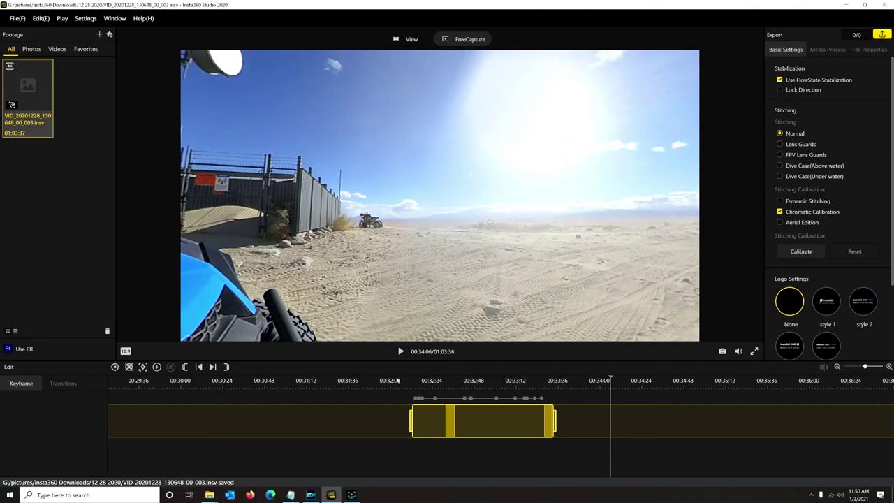
click(199, 368)
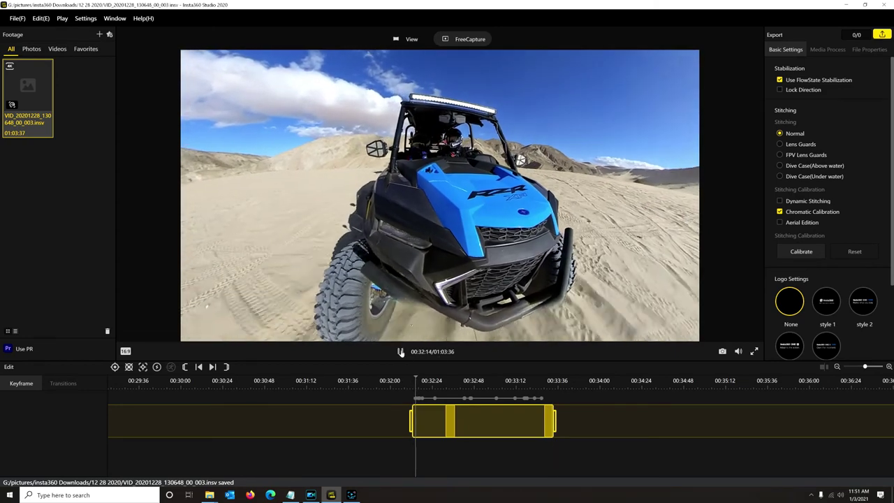
click(400, 351)
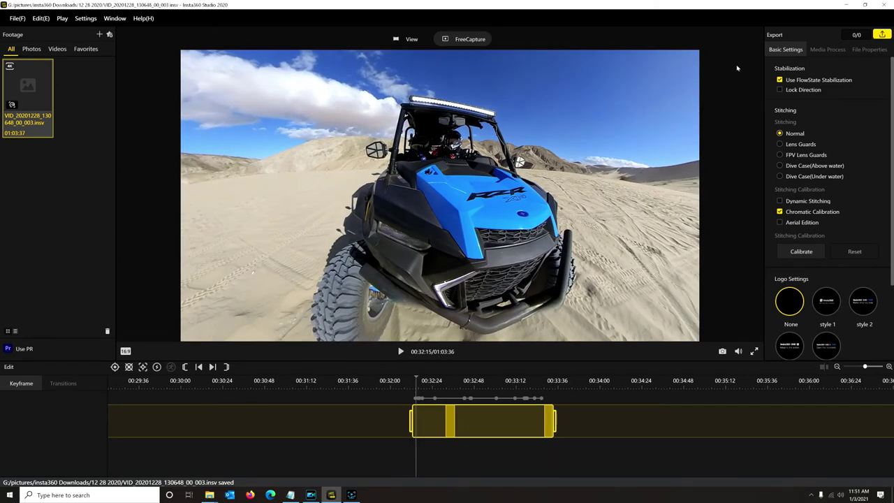
Step: Open the video export settings, try H.265 encoding at 1920 x 1080 and 50 Mbps, and cancel the export
click(881, 34)
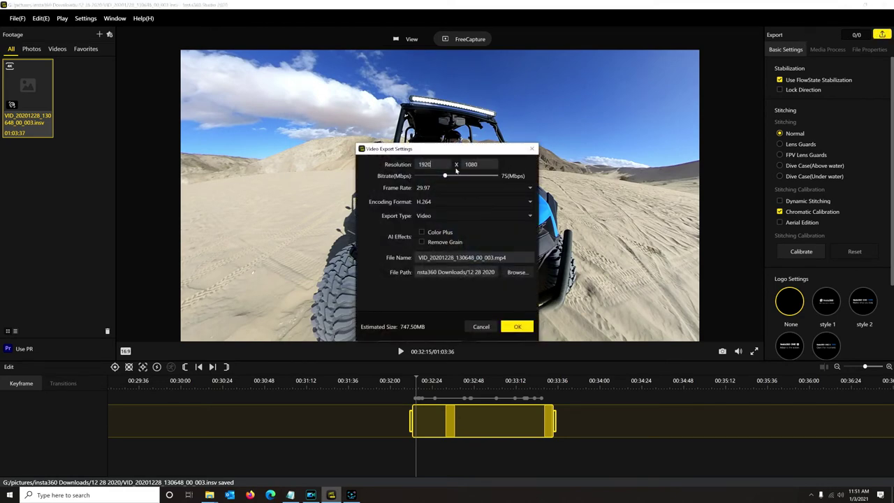
click(465, 202)
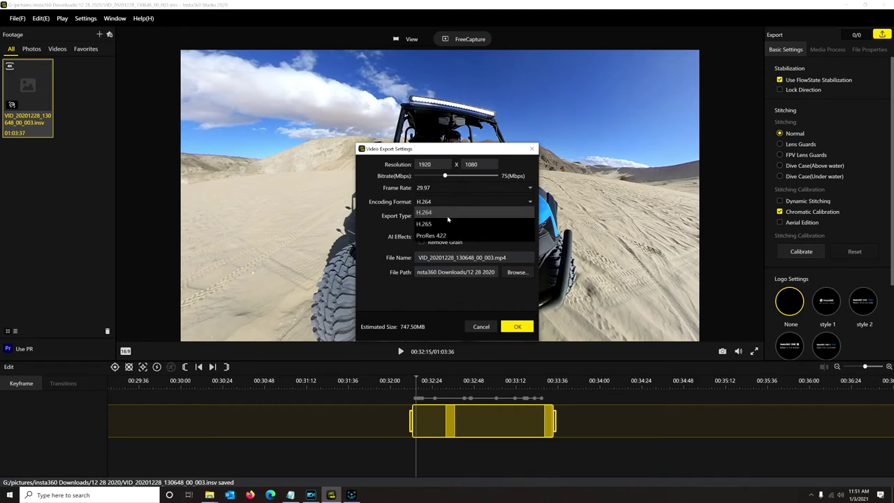
click(441, 224)
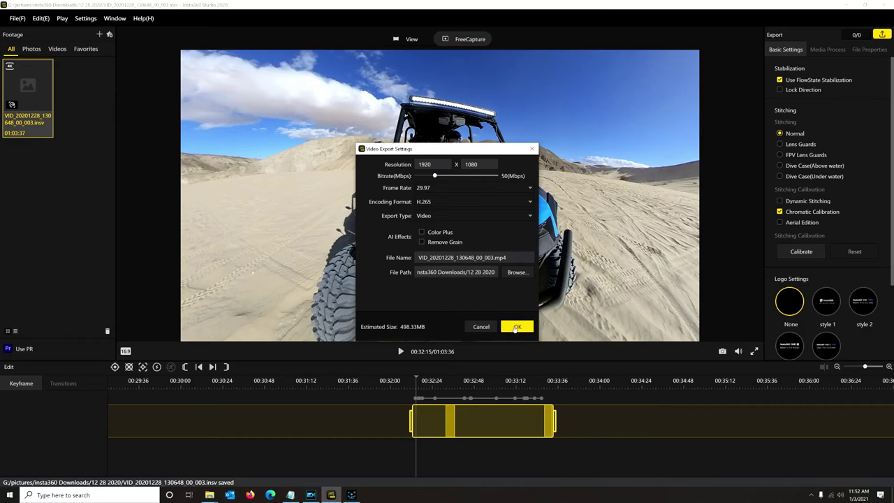
click(485, 326)
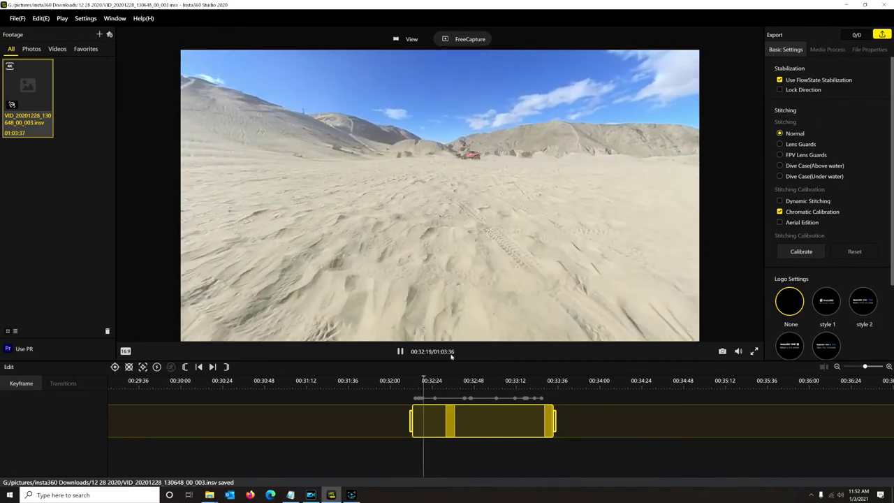
Step: Play the clip on to about 00:32:20, pause it and look through the available aspect ratios
click(401, 352)
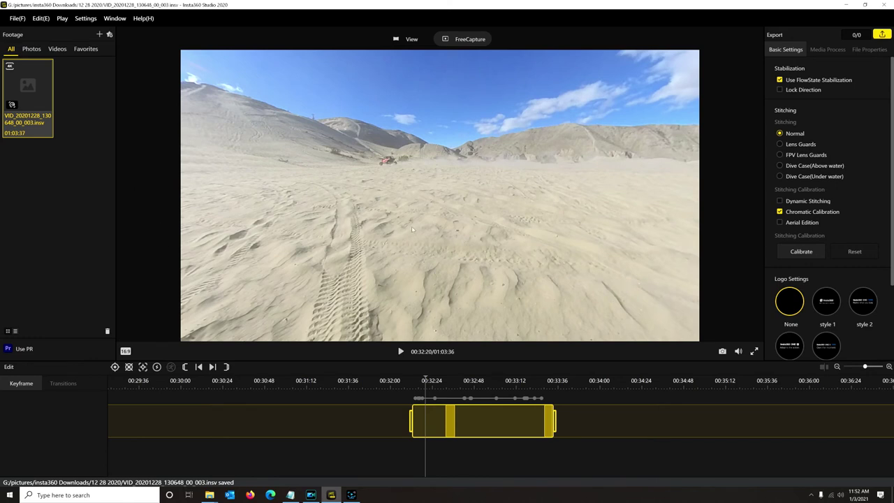
click(125, 350)
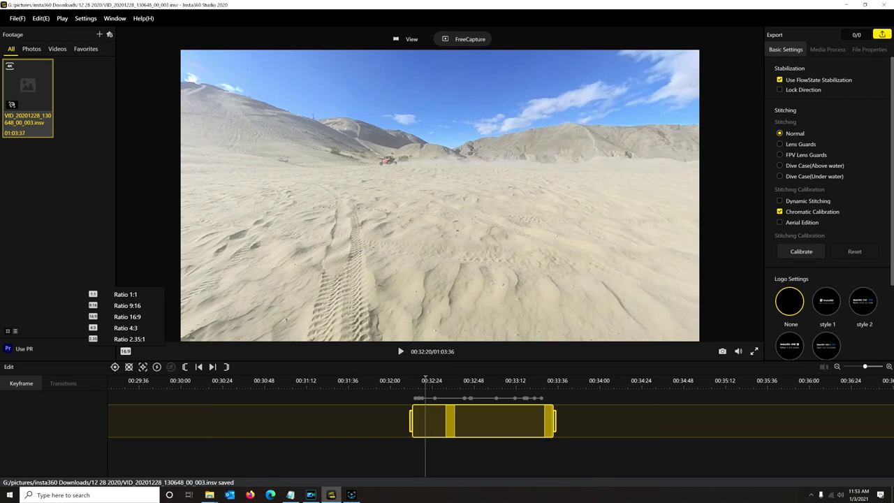
key(alt+Tab)
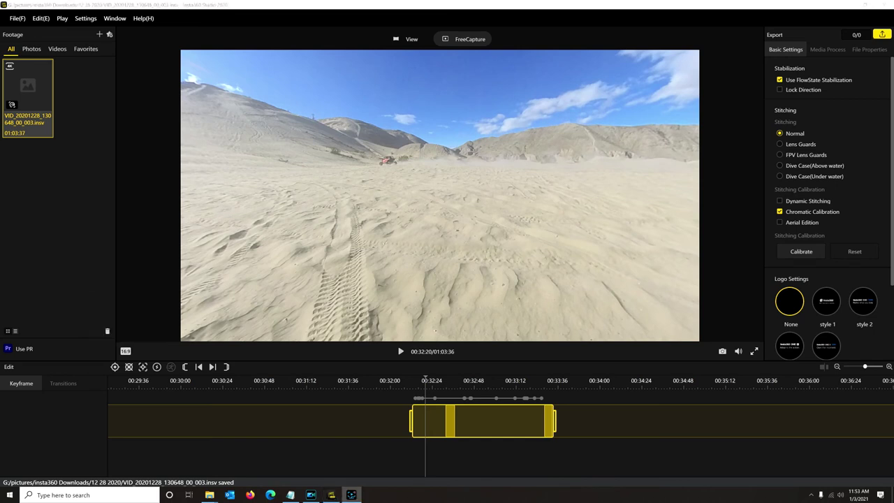